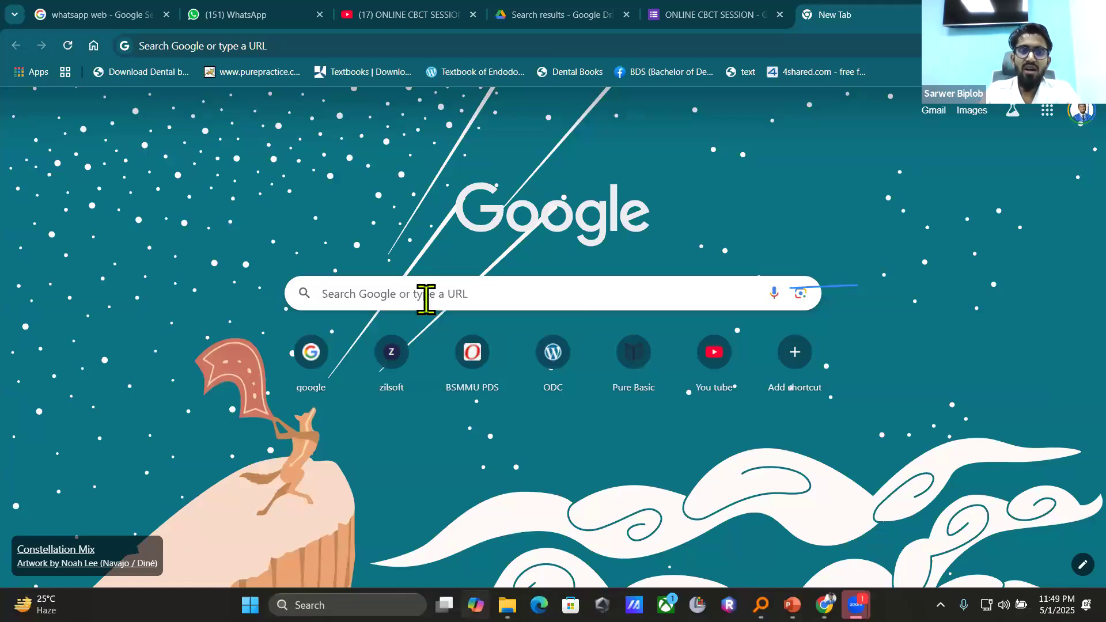
# Step: Search Google for 'odcimaging' and open the official ODC Imaging website
pyautogui.click(426, 299)
pyautogui.write('od')
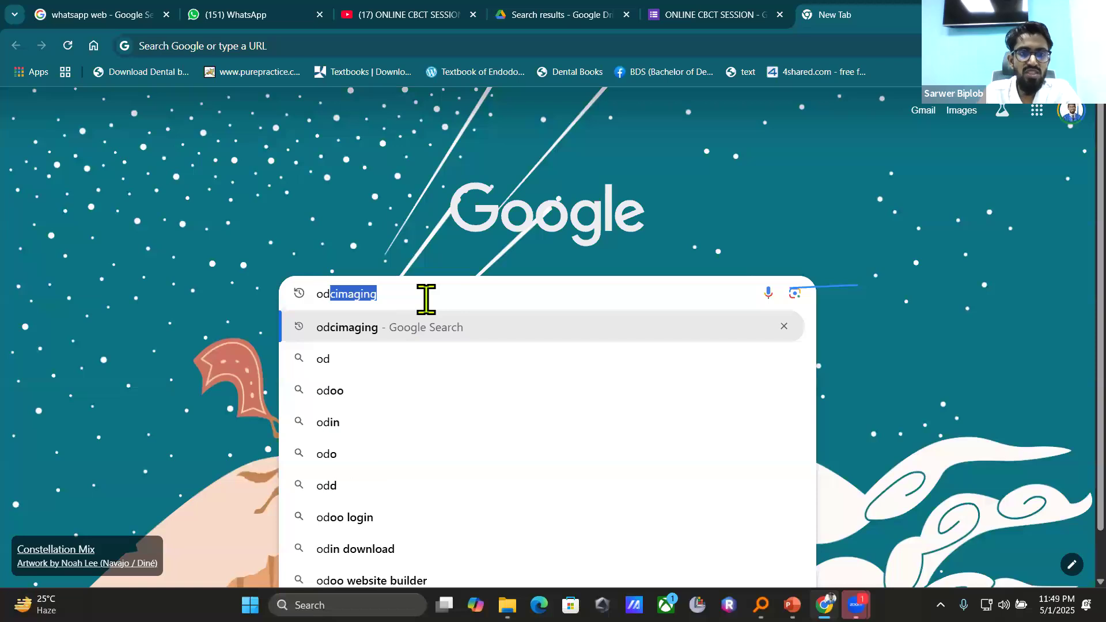
pyautogui.press('Return')
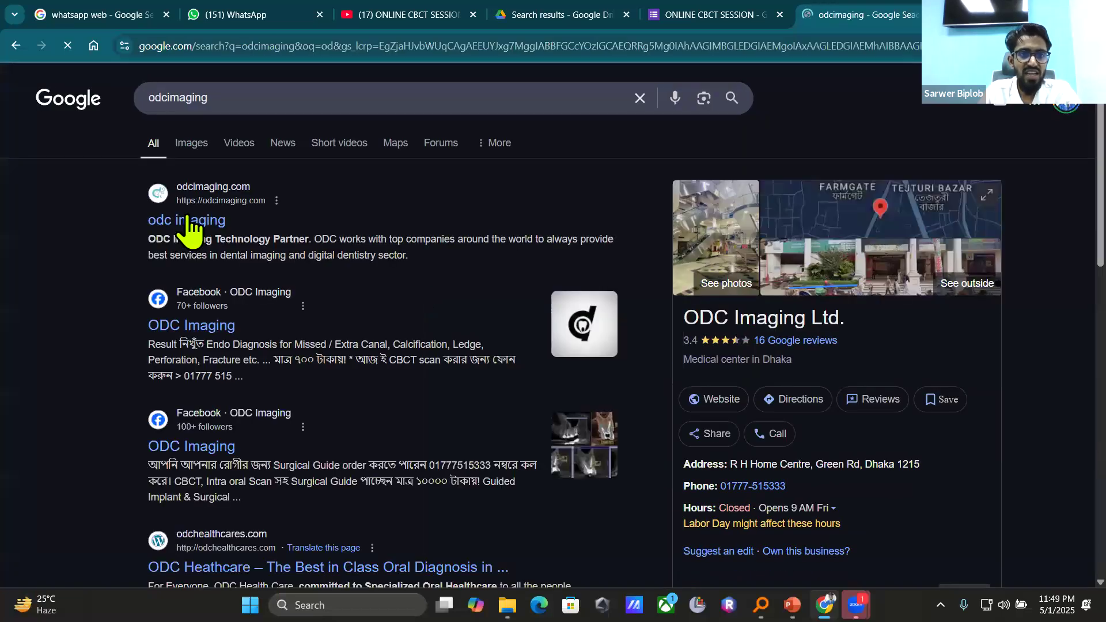
pyautogui.click(204, 227)
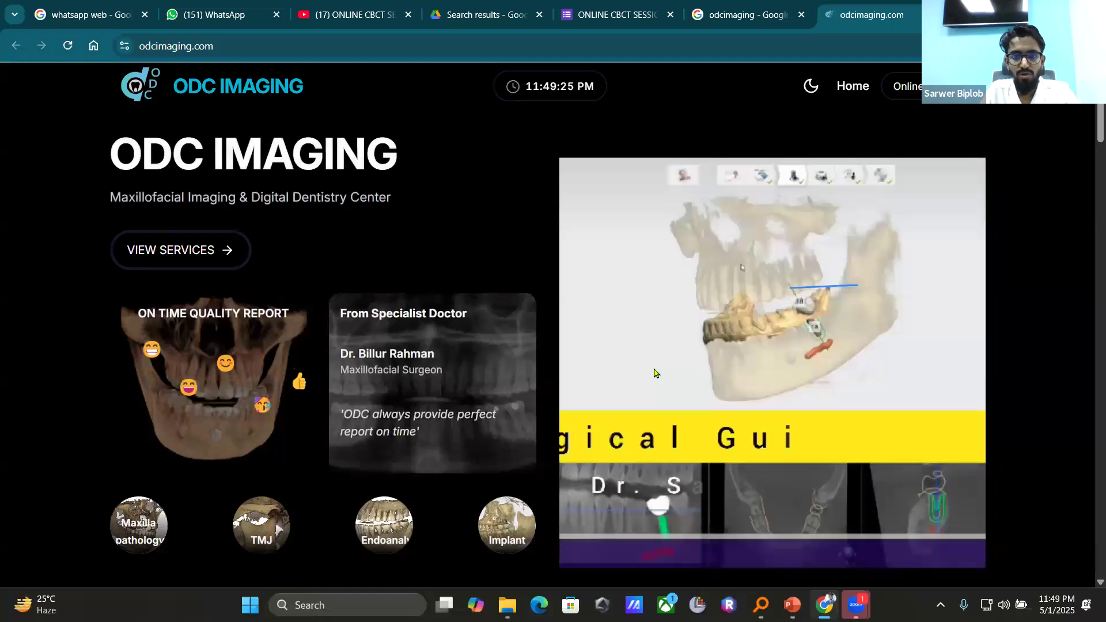
# Step: Scroll through the ODC Imaging home page
pyautogui.scroll(-10, 149, 464)
pyautogui.scroll(10, 132, 507)
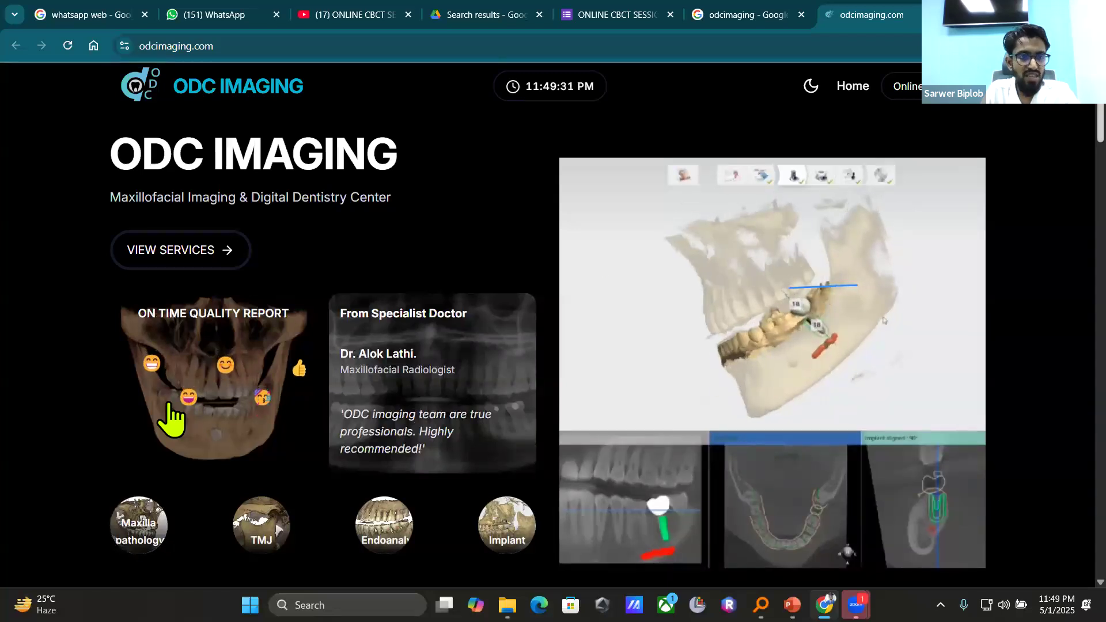
pyautogui.scroll(-2, 202, 415)
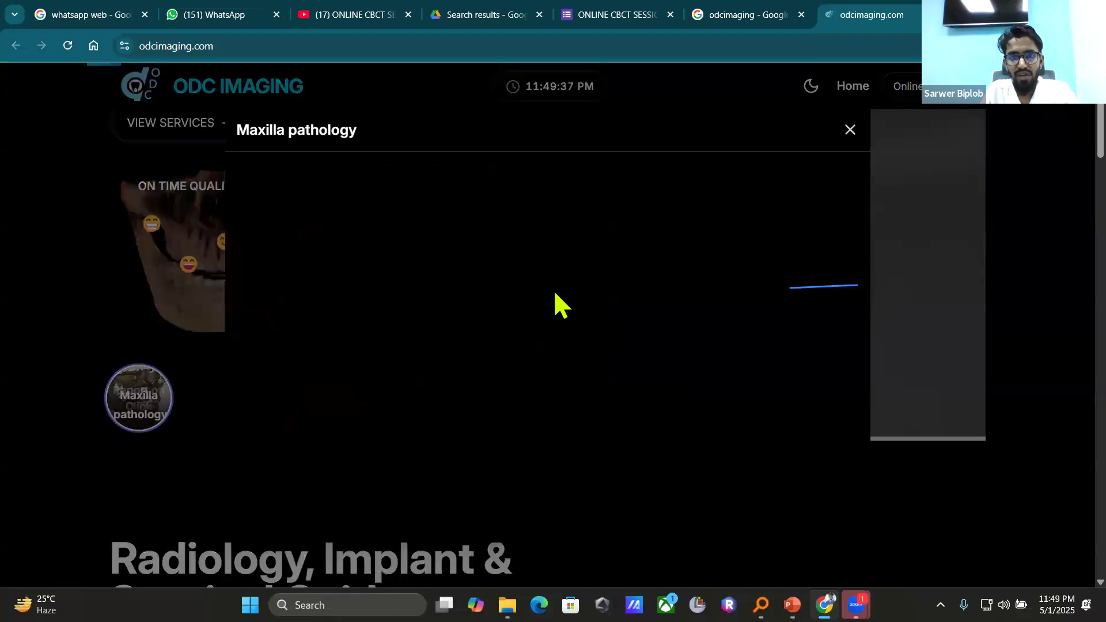
# Step: Browse the Maxilla pathology report and close its viewer
pyautogui.scroll(-7, 554, 290)
pyautogui.scroll(-20, 554, 290)
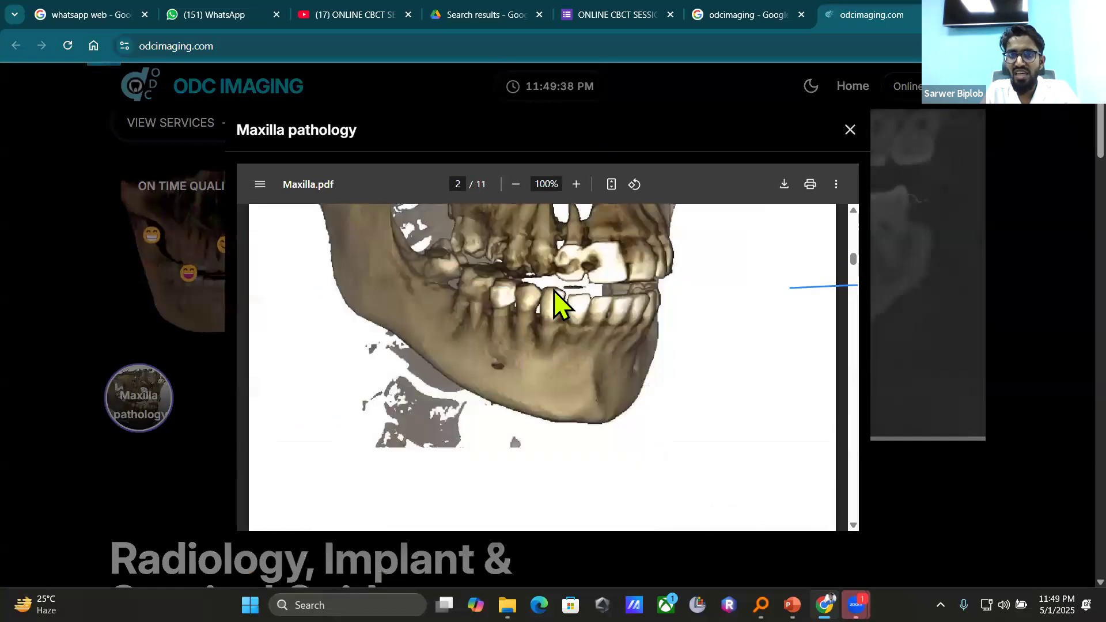
pyautogui.scroll(-20, 704, 254)
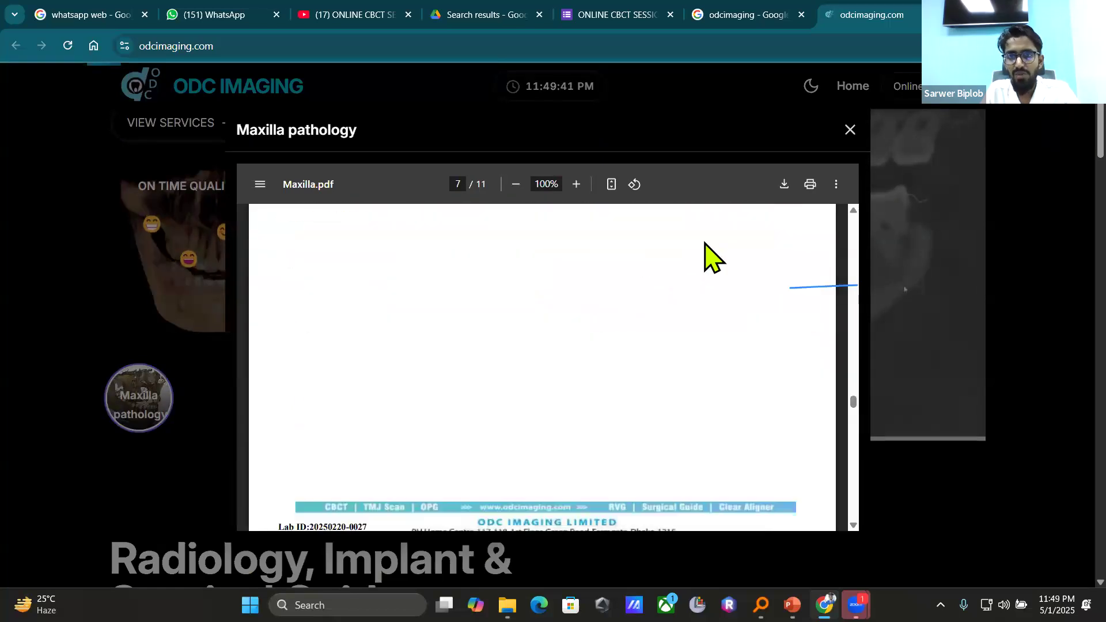
pyautogui.click(849, 131)
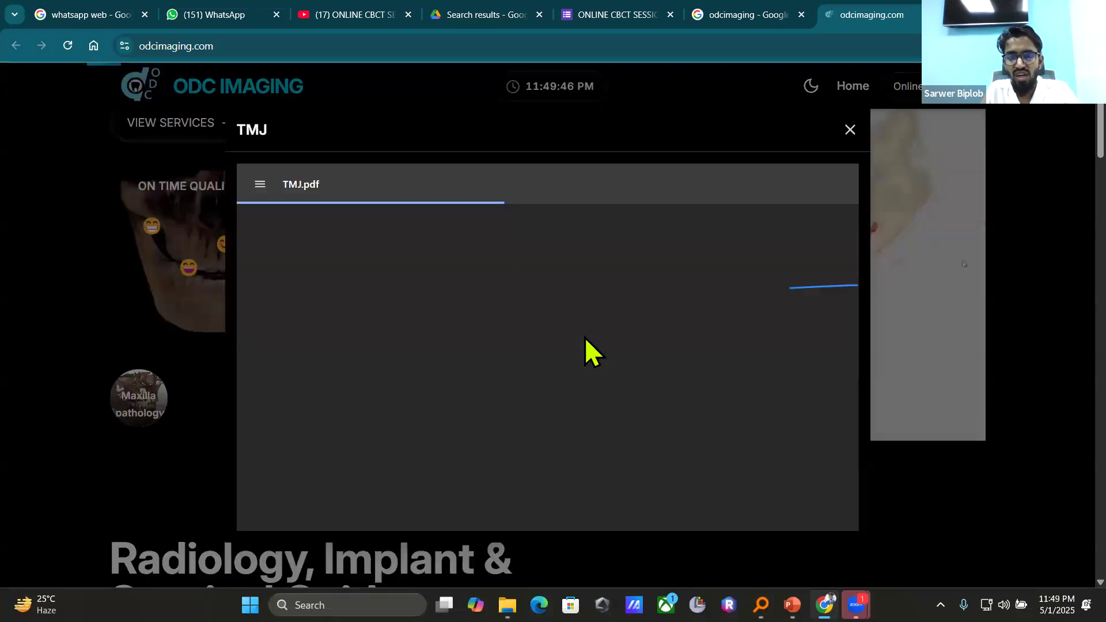
# Step: Browse the 15-page TMJ sample report, close it, and return to the home page top
pyautogui.scroll(-20, 585, 338)
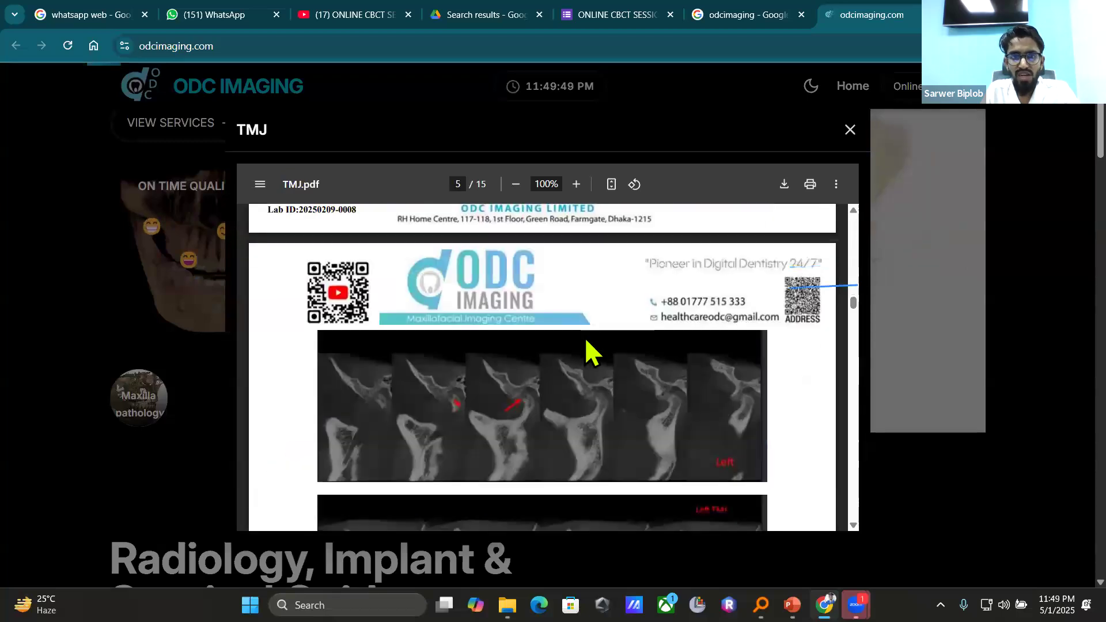
pyautogui.scroll(-5, 585, 337)
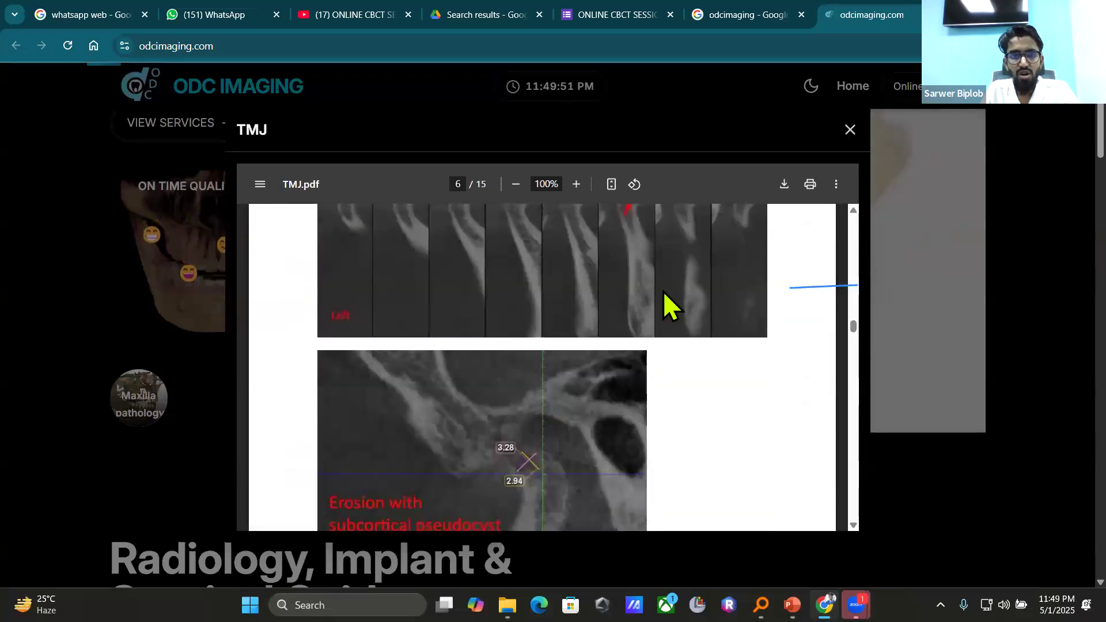
pyautogui.press('Escape')
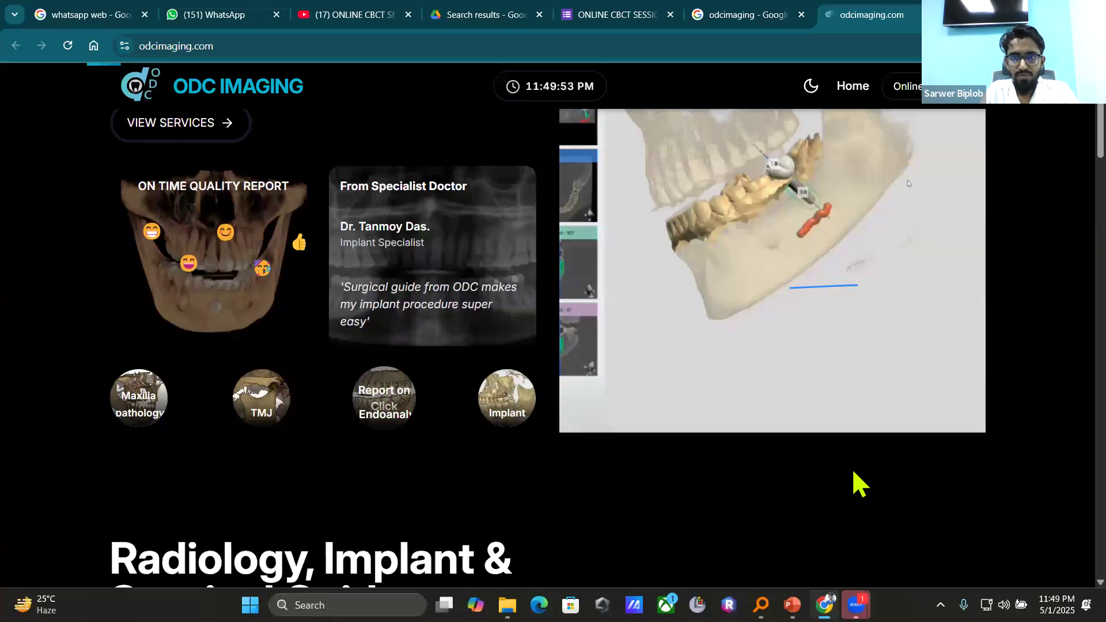
pyautogui.scroll(3, 852, 474)
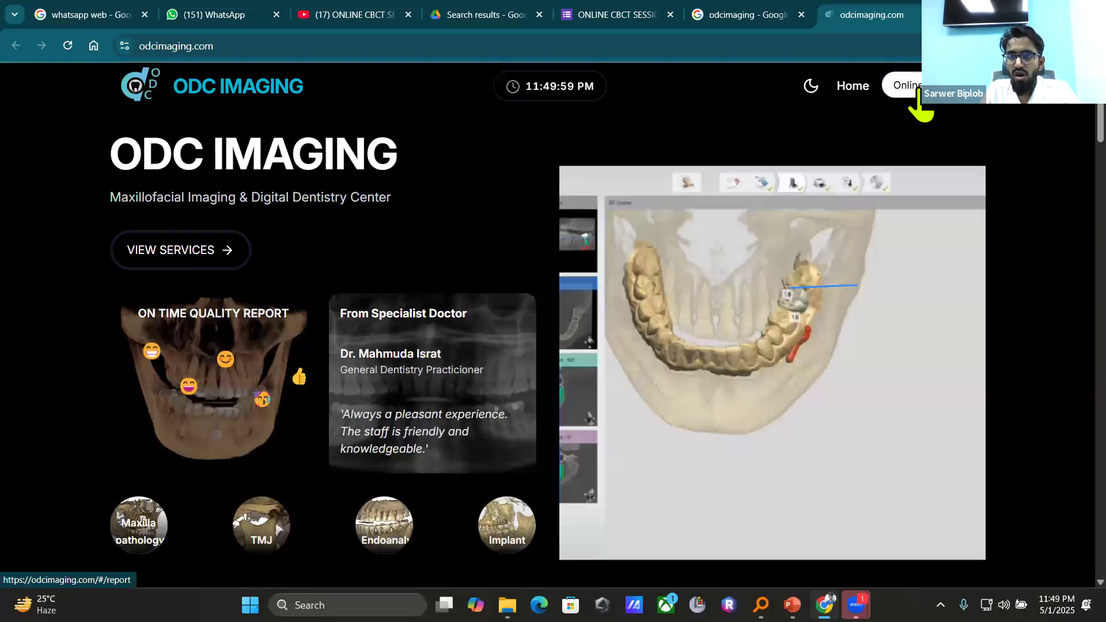
# Step: On the ODC REPORT page, request a dashboard verification code for the doctor's mobile number
pyautogui.click(919, 90)
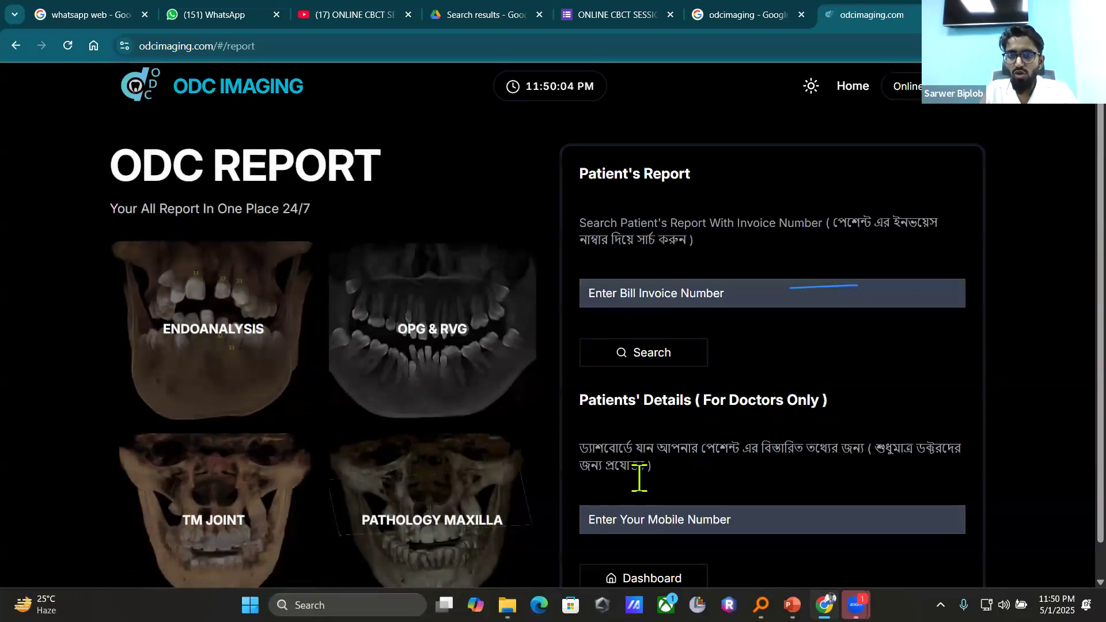
pyautogui.scroll(-1, 782, 403)
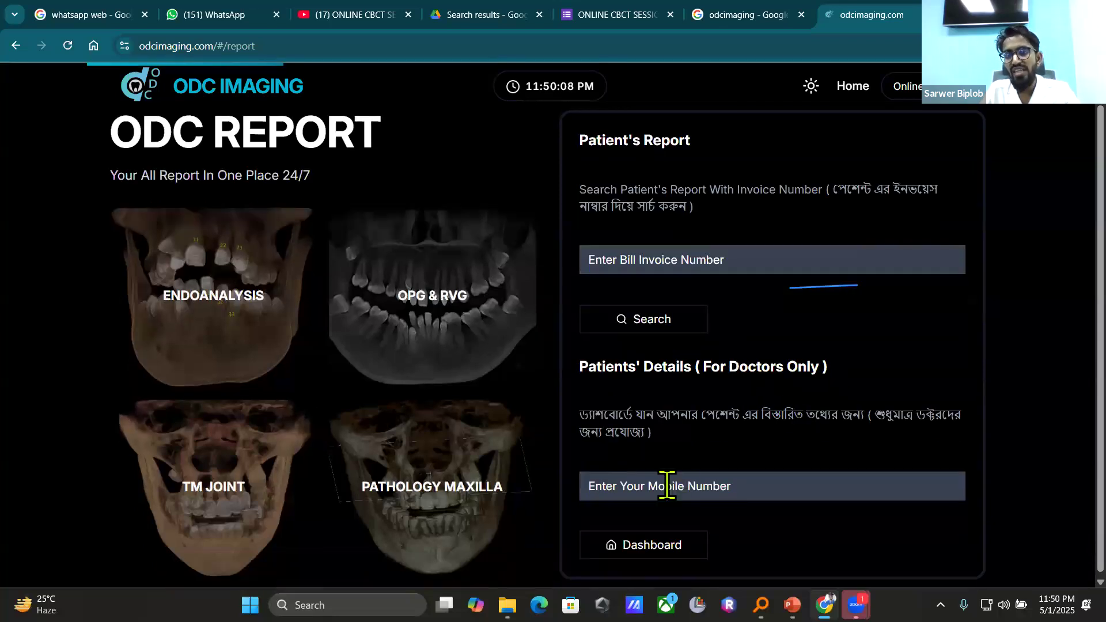
pyautogui.scroll(-1, 667, 485)
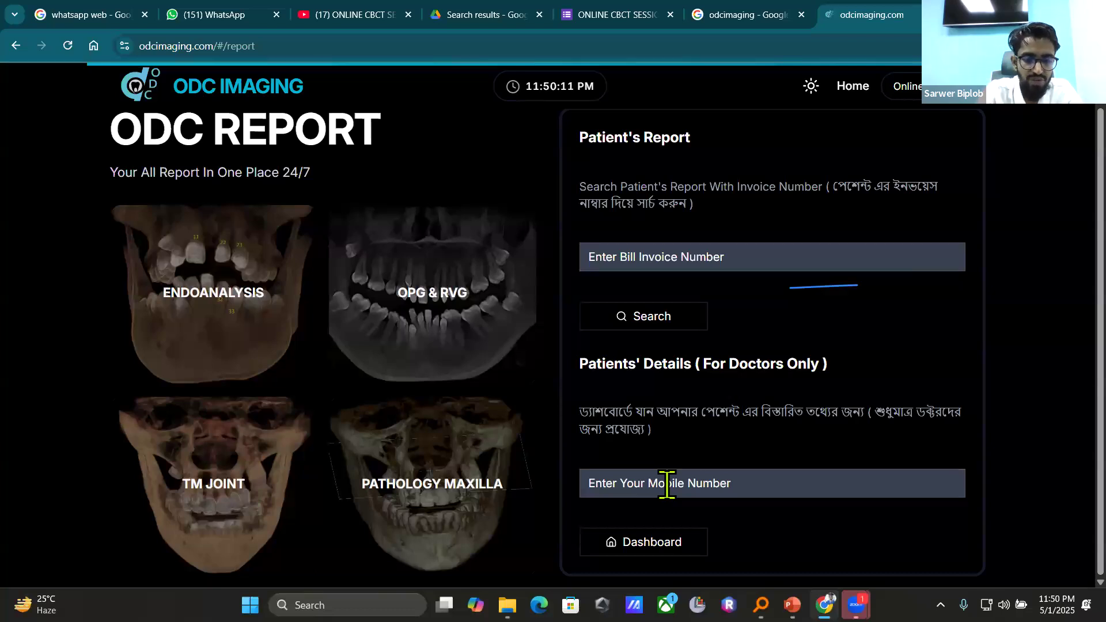
pyautogui.click(667, 484)
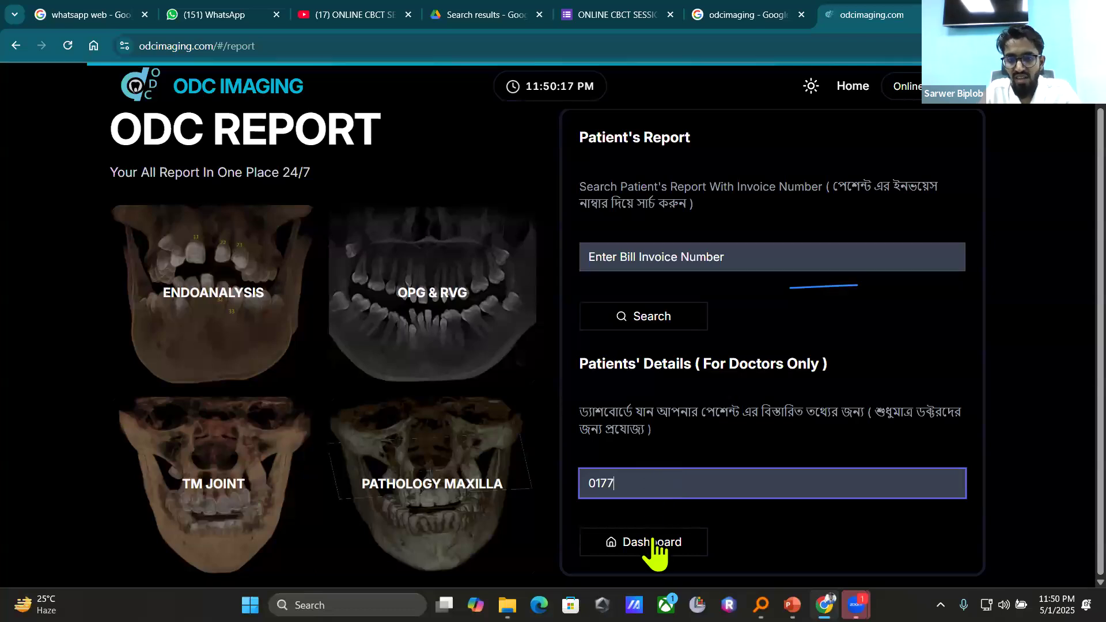
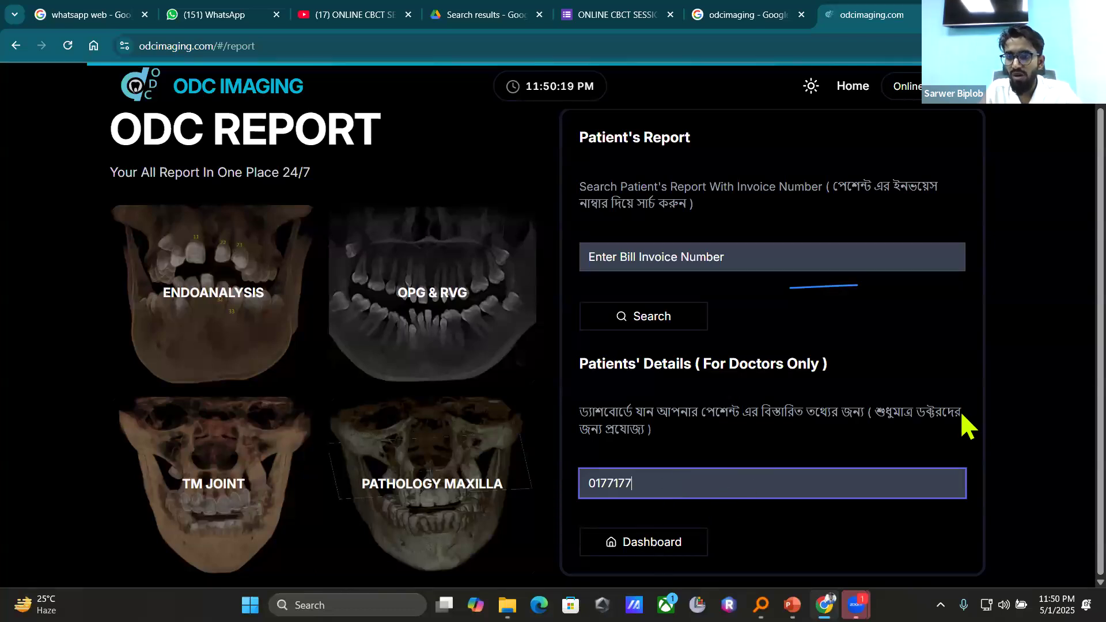
pyautogui.press('Tab')
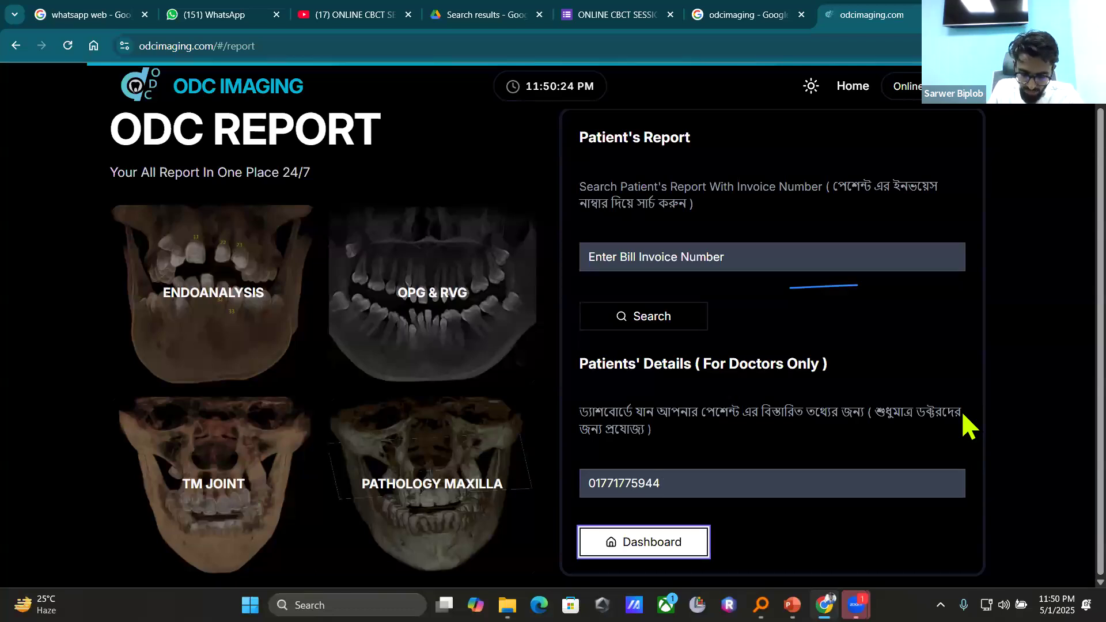
pyautogui.press('Return')
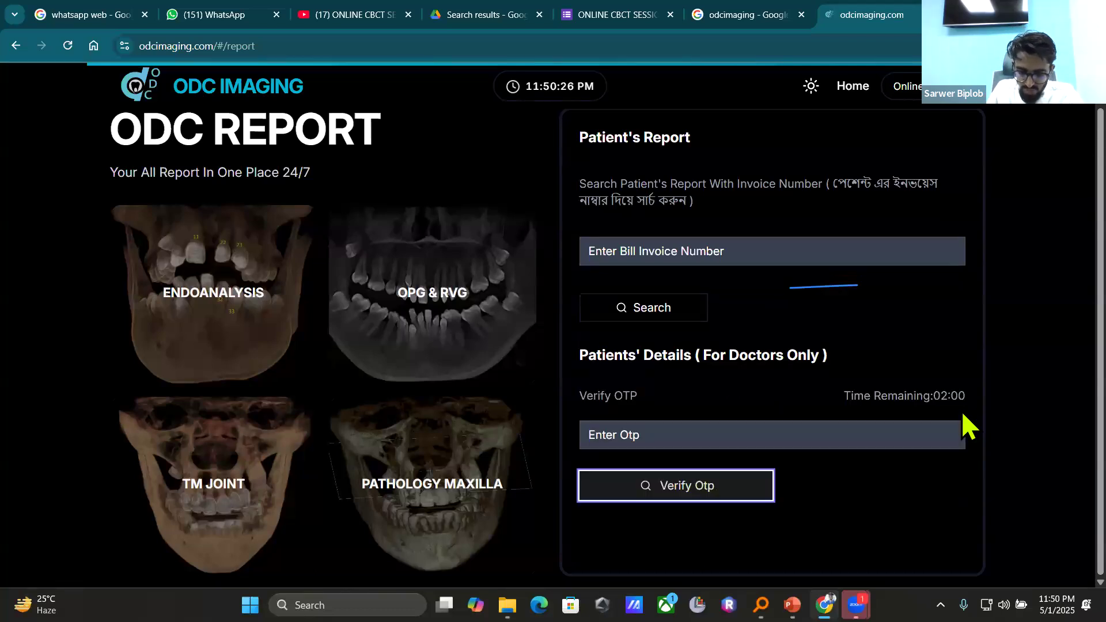
# Step: Enter the doctor's one-time code and submit it for verification
pyautogui.click(793, 436)
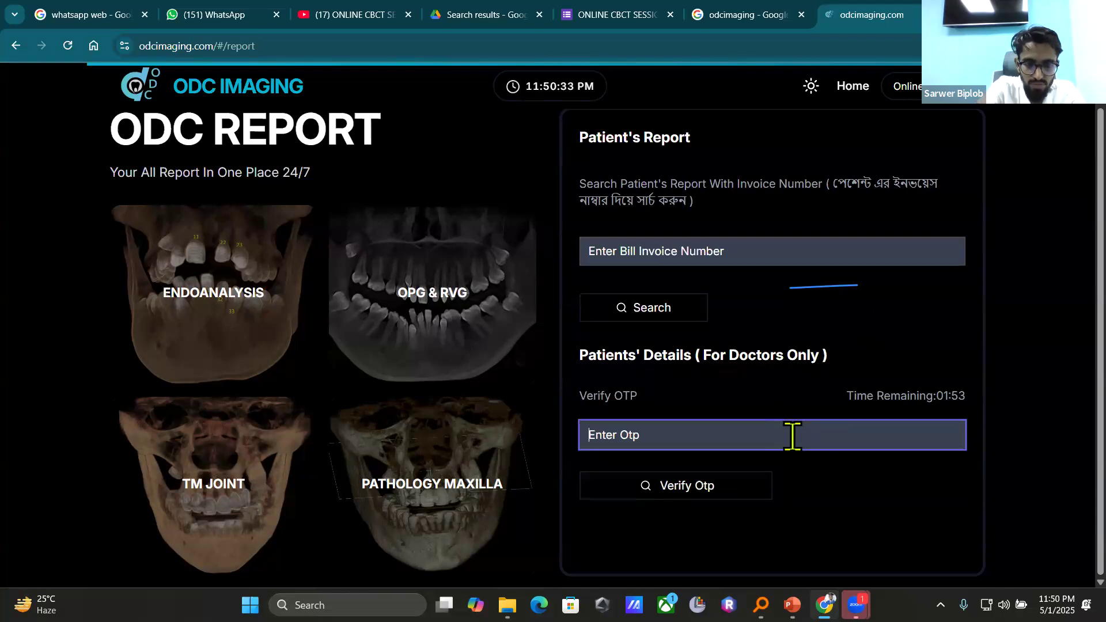
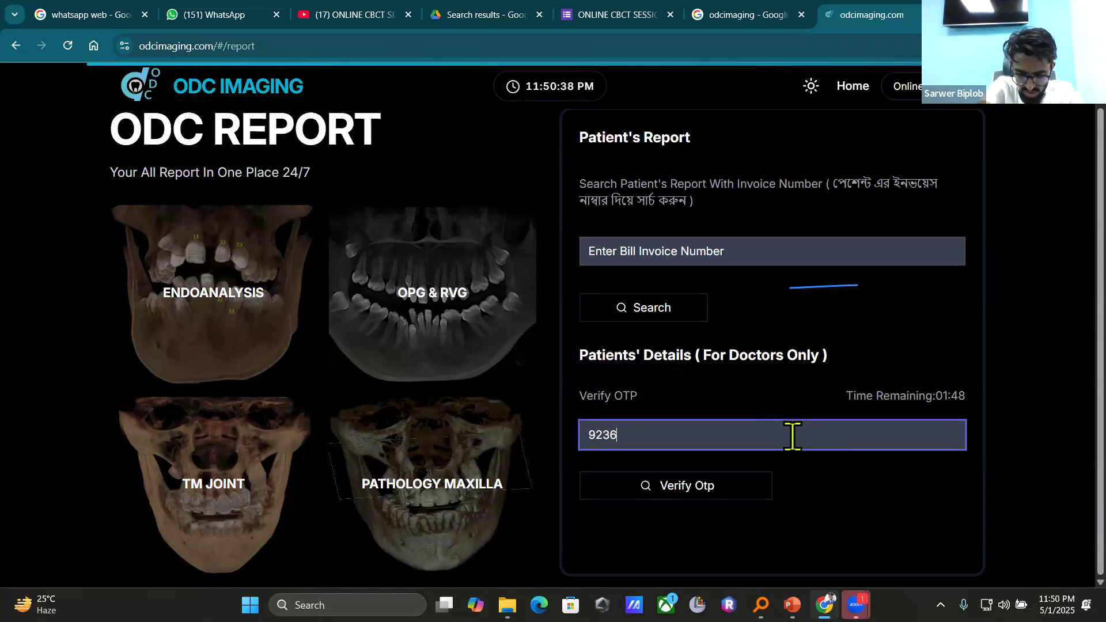
pyautogui.click(690, 490)
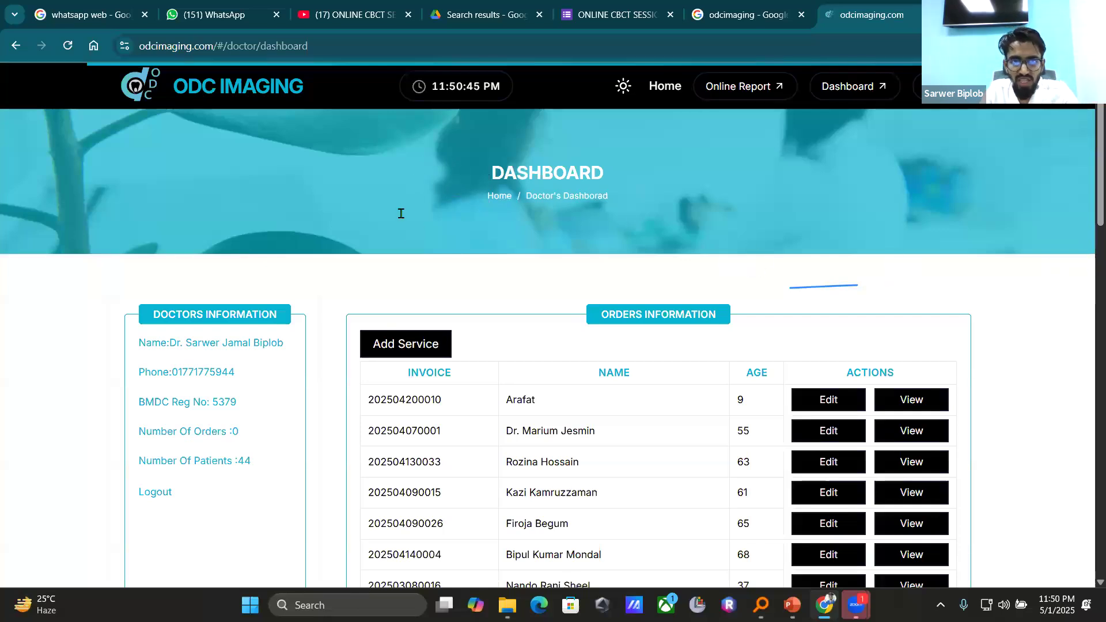
# Step: Scroll the doctor's Orders Information table down to the last patient entry
pyautogui.scroll(-3, 1057, 215)
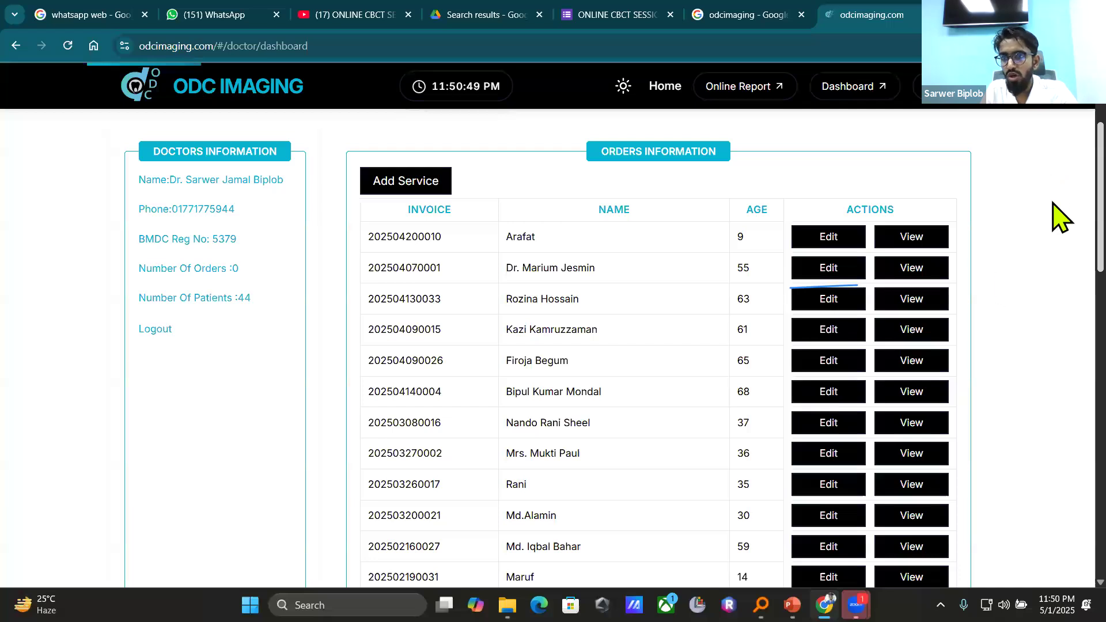
pyautogui.scroll(-1, 1056, 240)
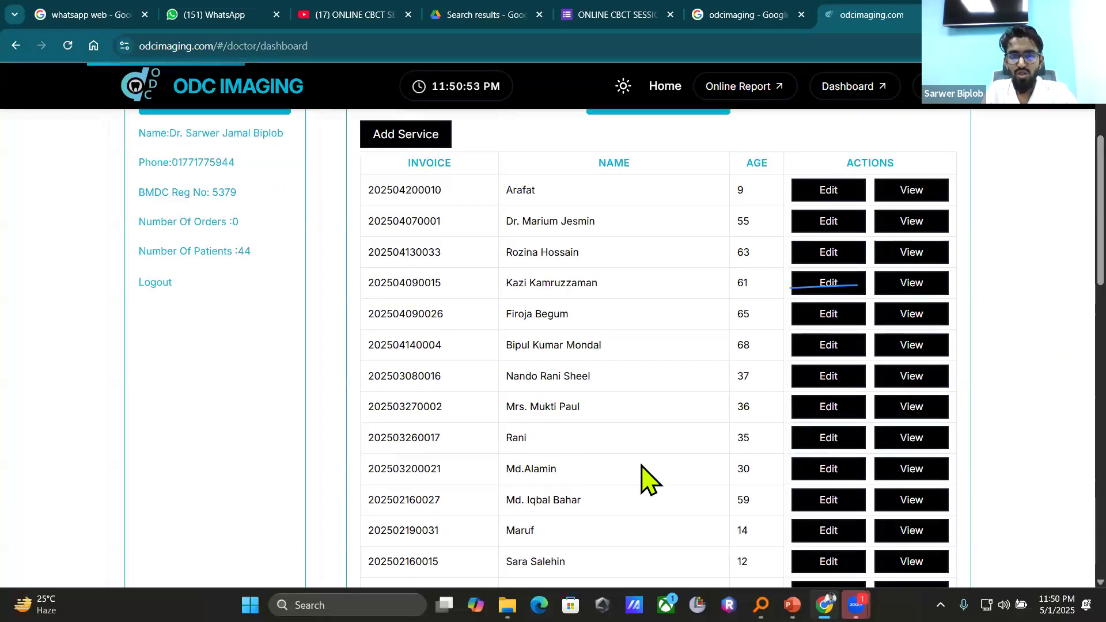
pyautogui.scroll(-5, 909, 510)
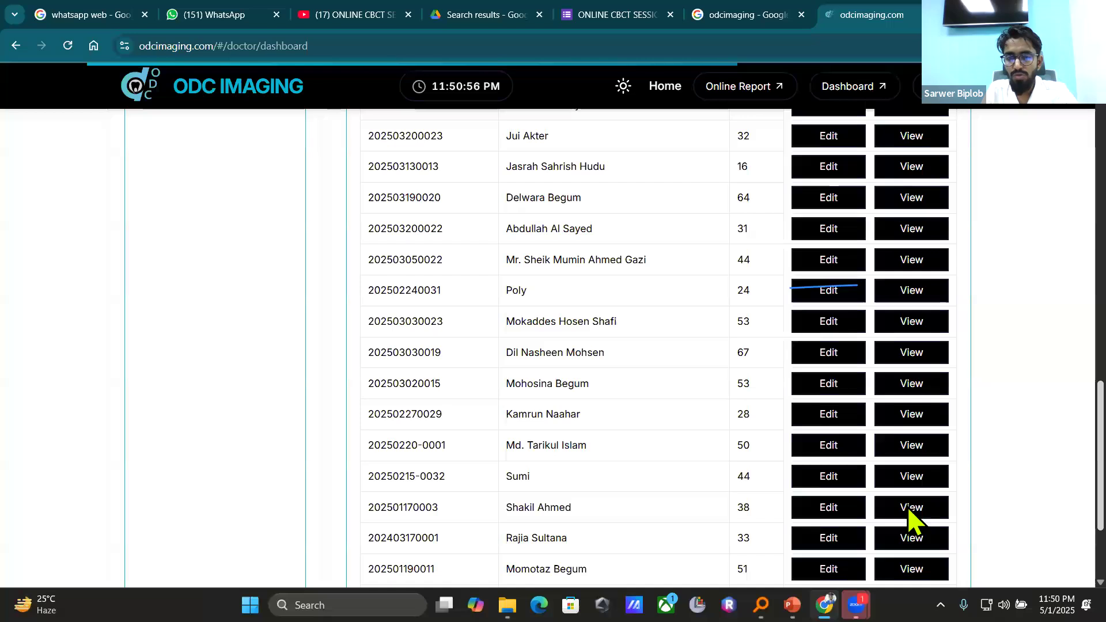
pyautogui.scroll(-3, 909, 518)
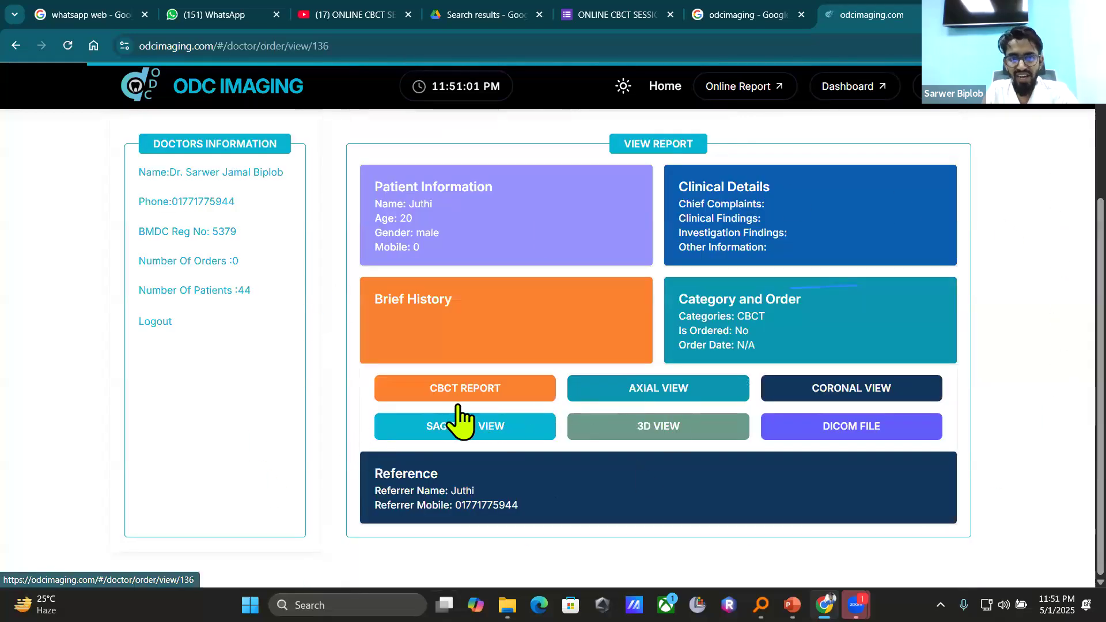
# Step: Scroll the last order's View Report page to review its CBCT category details
pyautogui.scroll(1, 663, 414)
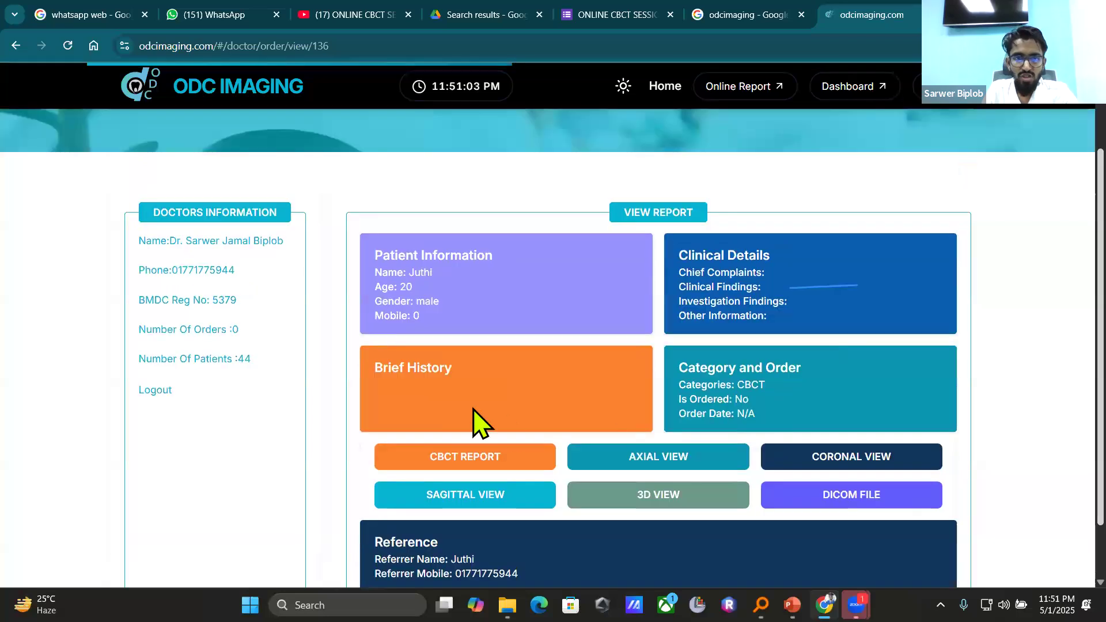
pyautogui.scroll(-1, 474, 409)
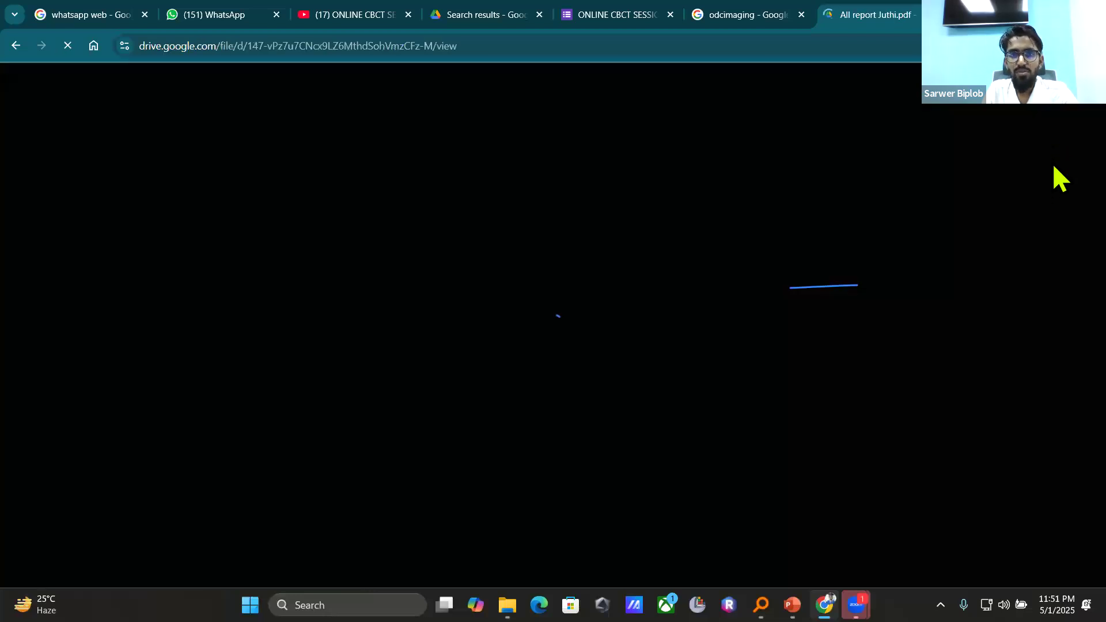
# Step: Page through the 8-page CBCT of Maxilla report in Drive, then return to the order view
pyautogui.scroll(-10, 1053, 259)
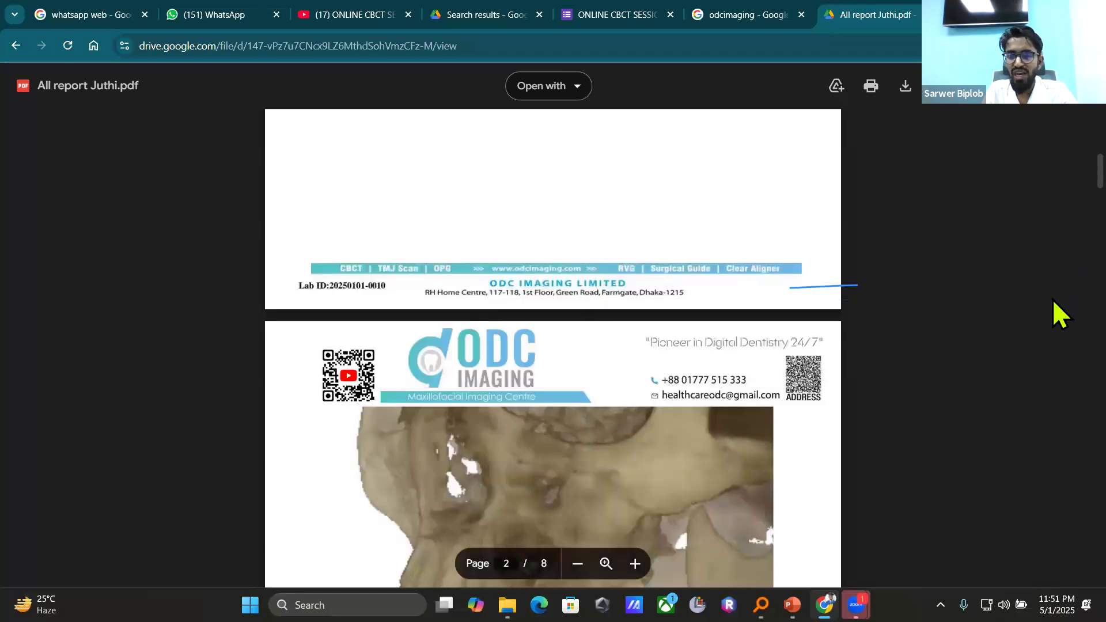
pyautogui.scroll(-10, 1053, 299)
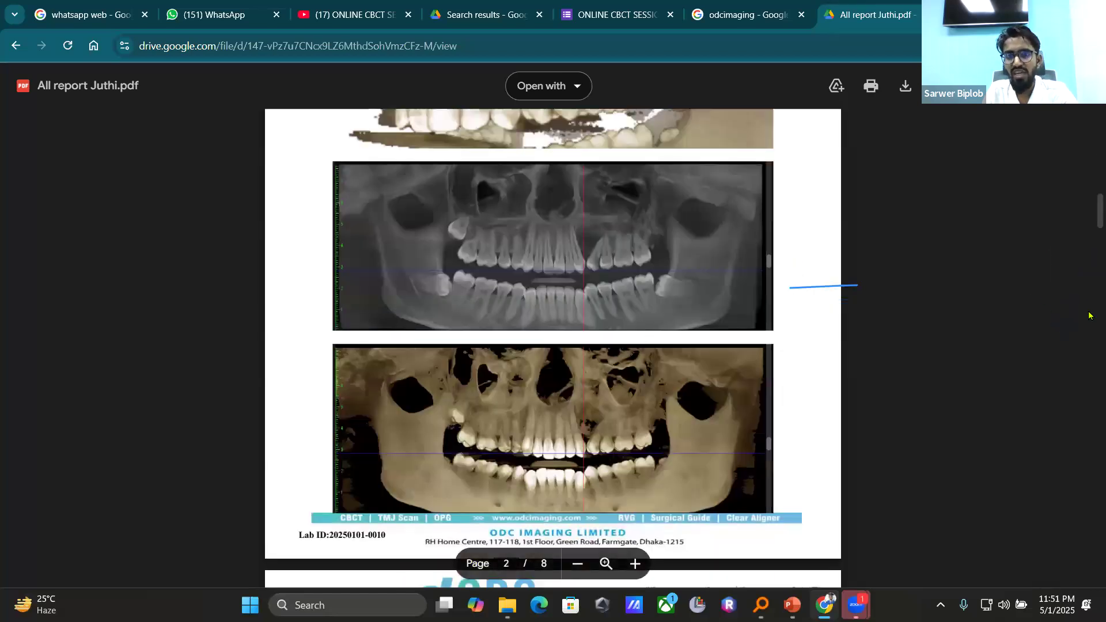
pyautogui.scroll(-15, 1089, 317)
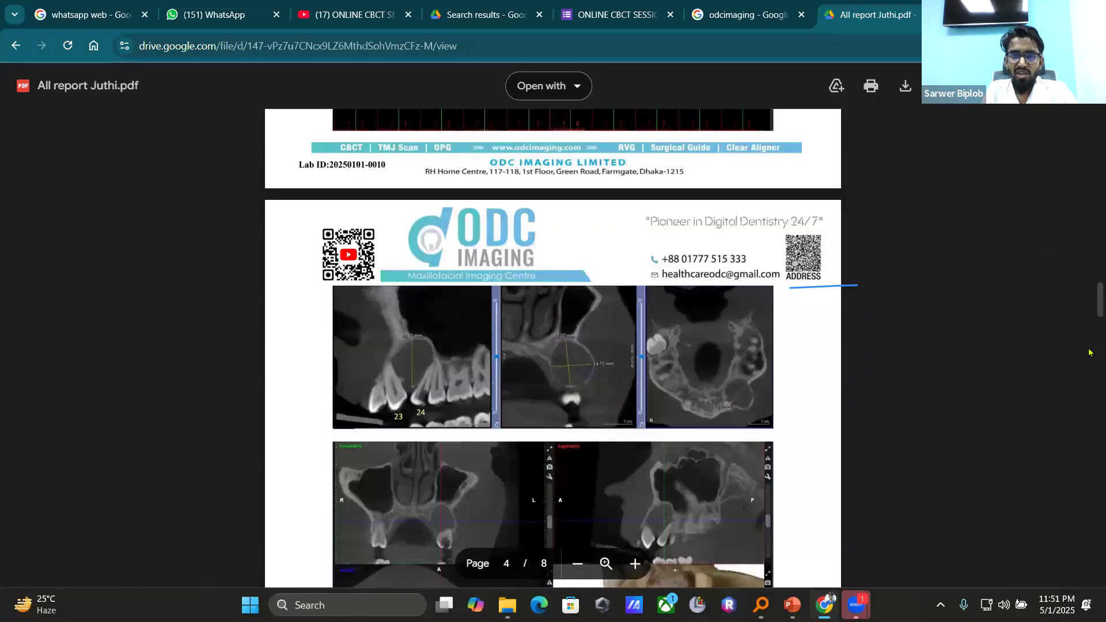
pyautogui.scroll(-10, 1089, 358)
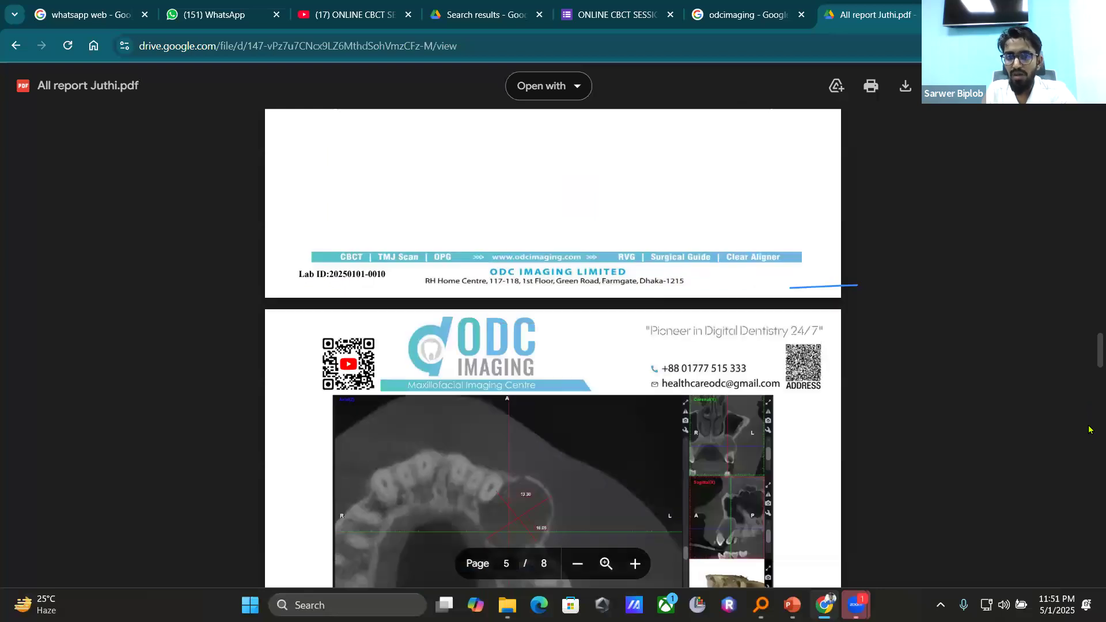
pyautogui.scroll(-5, 1089, 411)
pyautogui.scroll(5, 1089, 350)
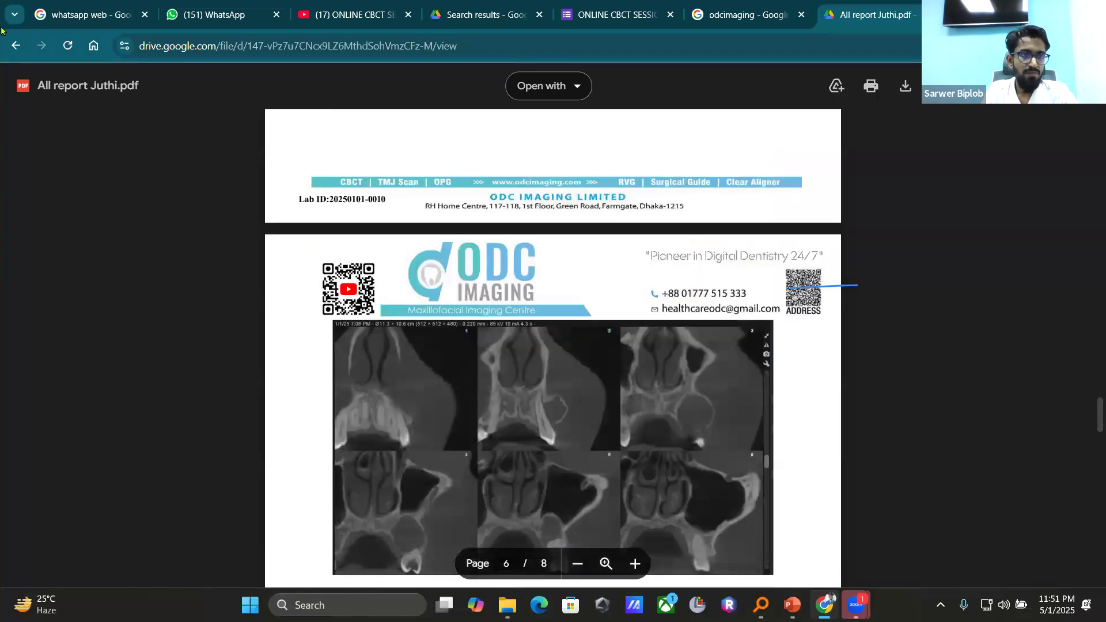
pyautogui.scroll(-2, 467, 133)
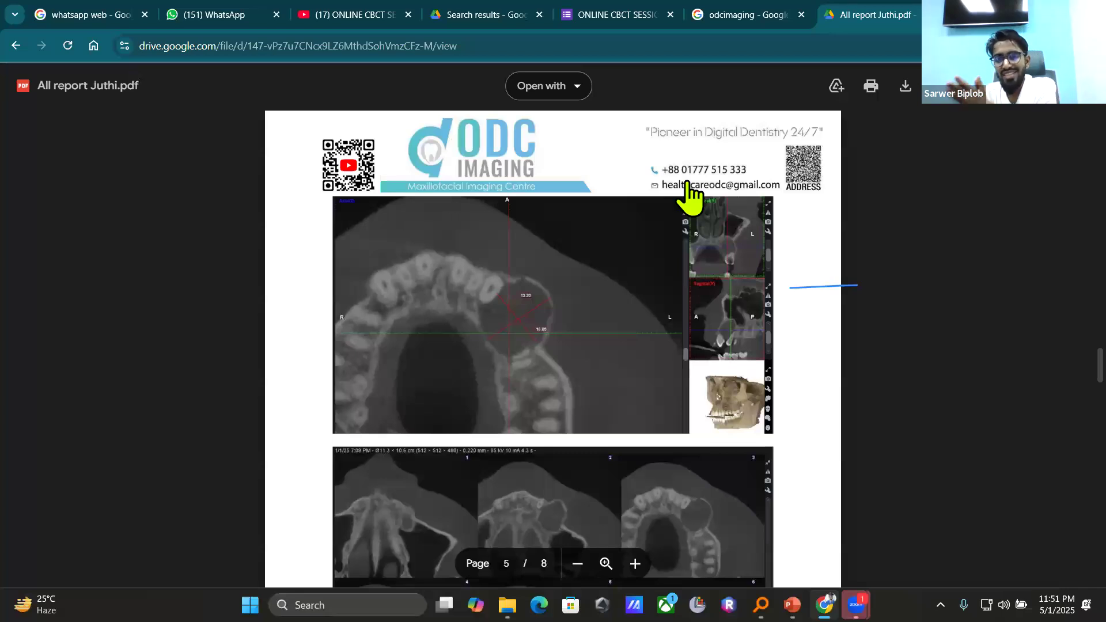
pyautogui.hotkey('alt', 'Left')
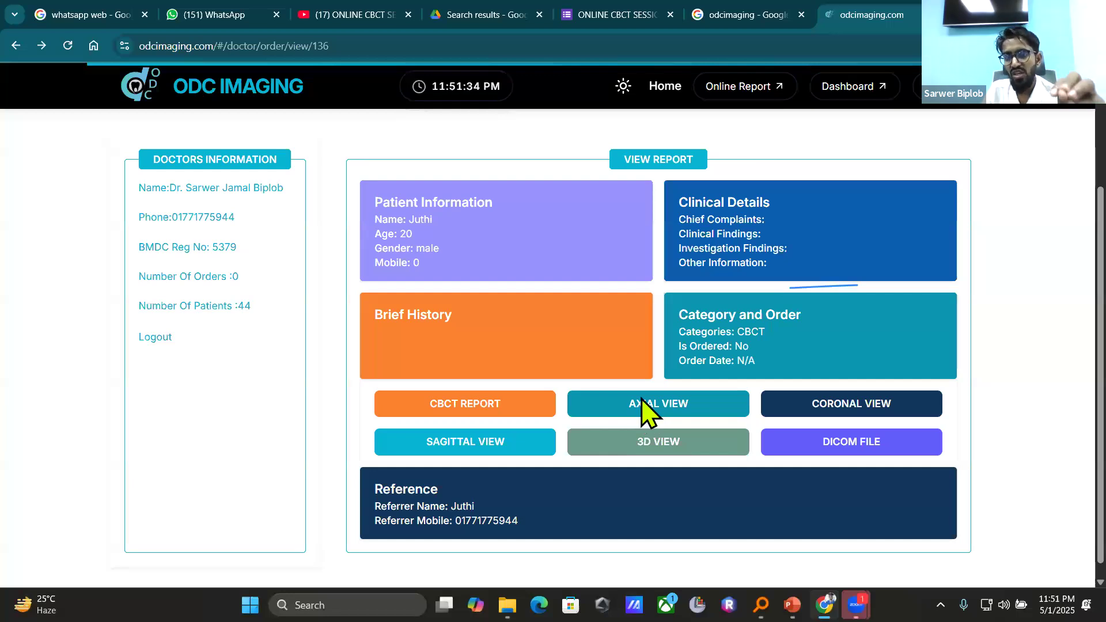
pyautogui.click(642, 400)
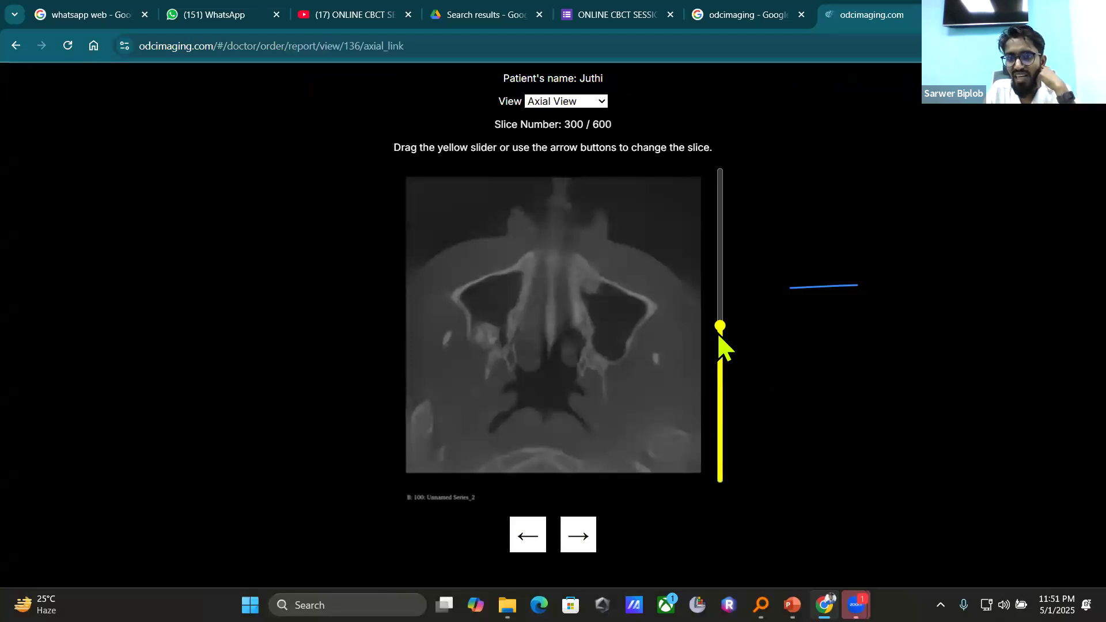
pyautogui.moveTo(717, 349); pyautogui.dragTo(704, 306)
pyautogui.moveTo(712, 239); pyautogui.dragTo(713, 315)
pyautogui.click(704, 356)
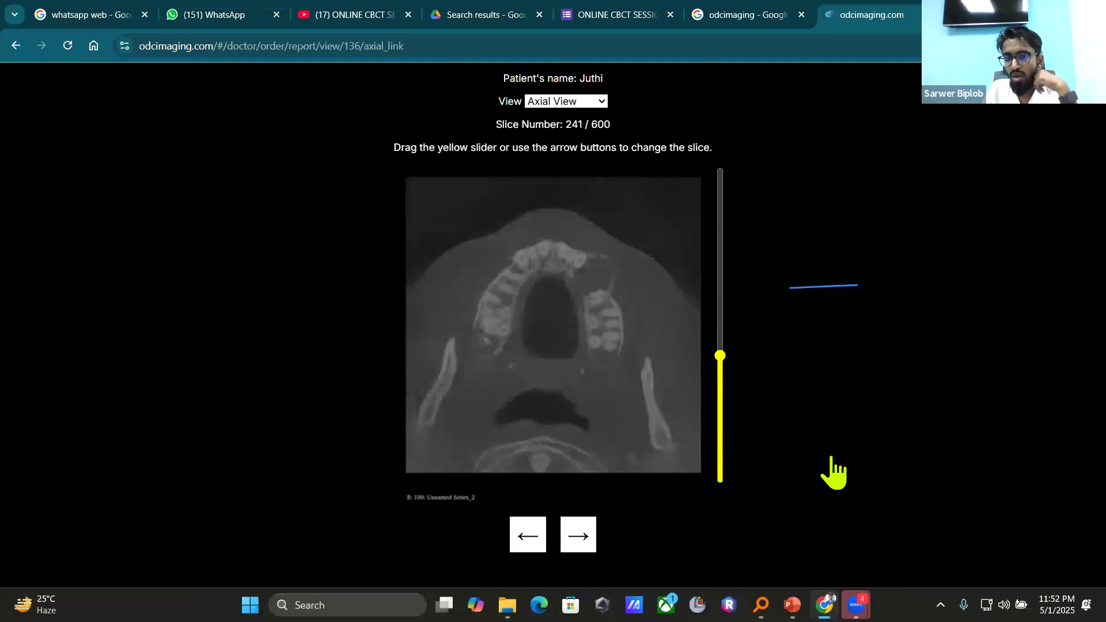
pyautogui.hotkey('alt', 'Left')
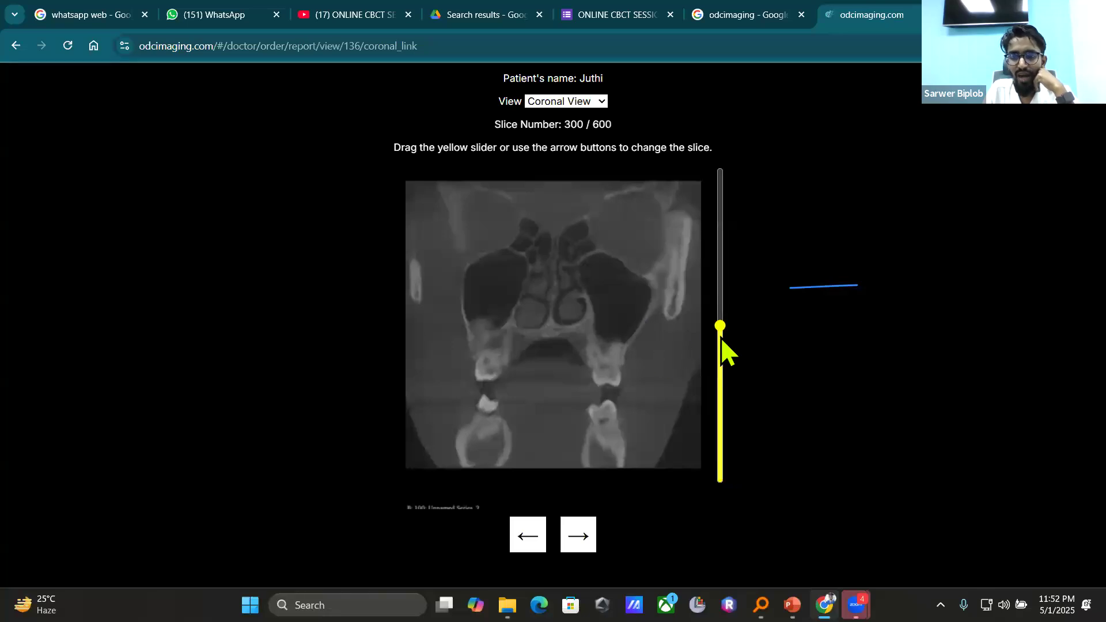
# Step: Browse the coronal CBCT slices, reaching slice 383 of 600
pyautogui.moveTo(720, 338); pyautogui.dragTo(710, 283)
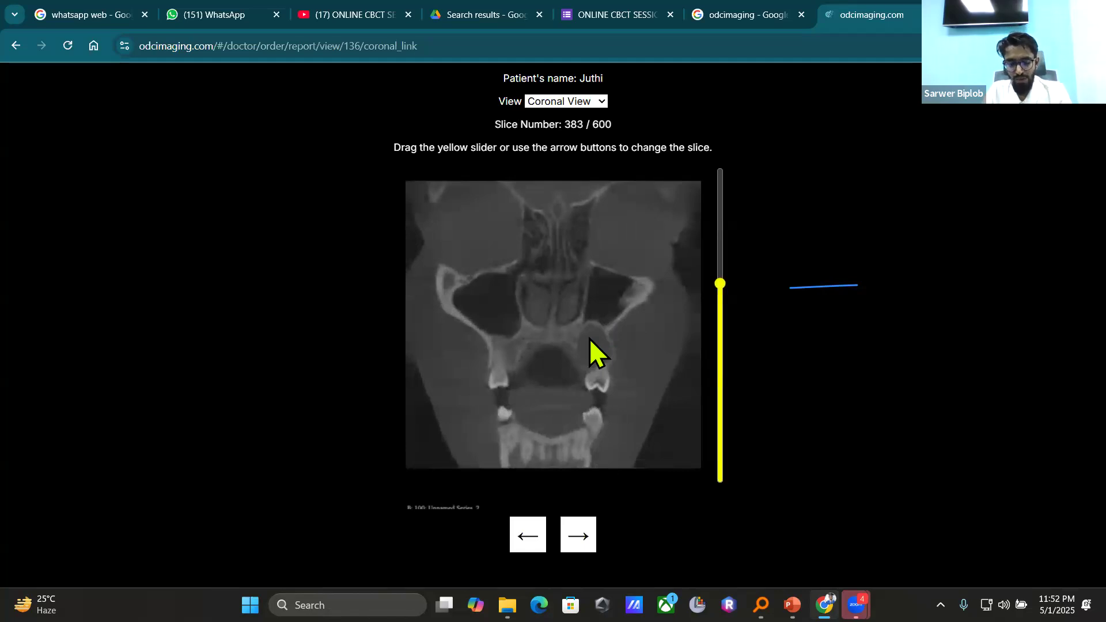
# Step: Switch from the coronal viewer to the sagittal viewer and browse down to slice 247
pyautogui.hotkey('alt', 'Left')
pyautogui.click(494, 503)
pyautogui.moveTo(720, 337); pyautogui.dragTo(717, 299)
# Step: Open the 3D view, rotate the skull volume, then return to the report page
pyautogui.click(16, 46)
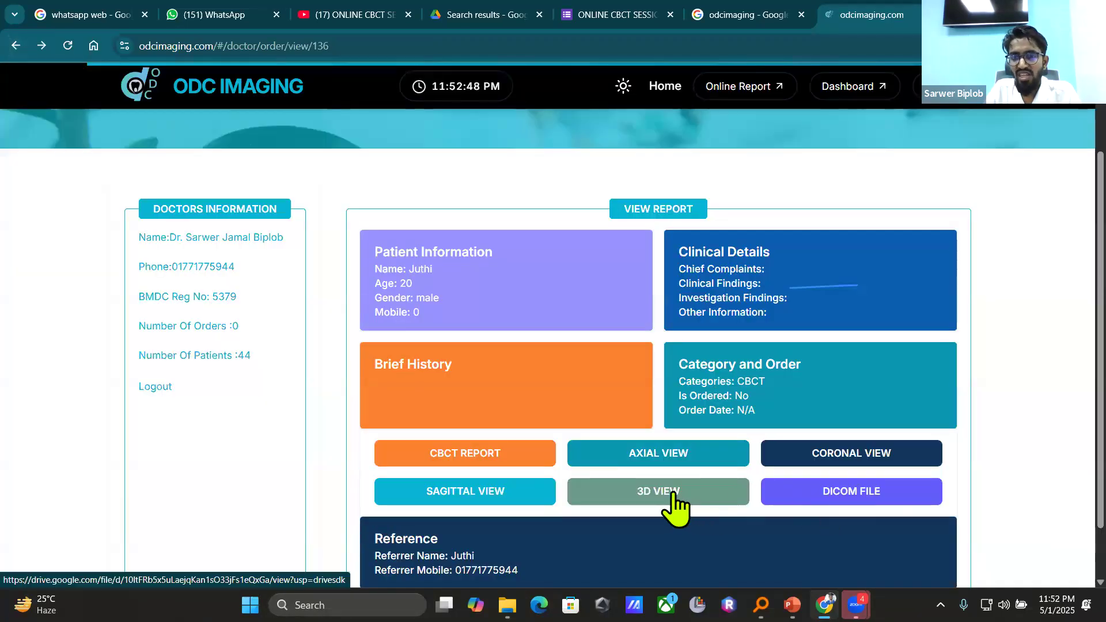
pyautogui.click(674, 495)
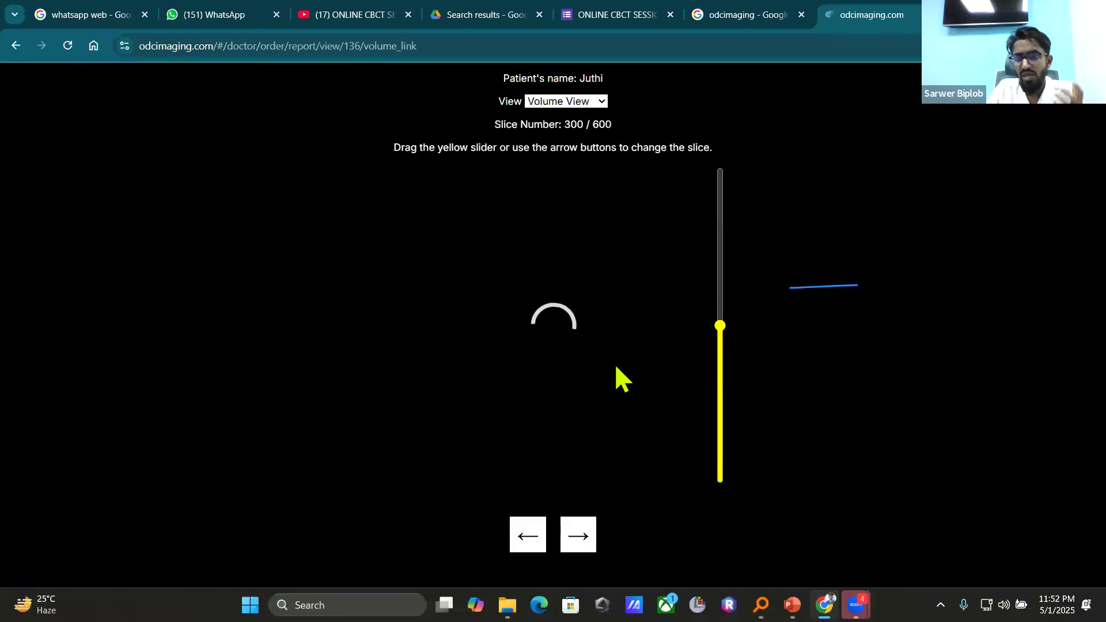
pyautogui.moveTo(720, 326); pyautogui.dragTo(708, 292)
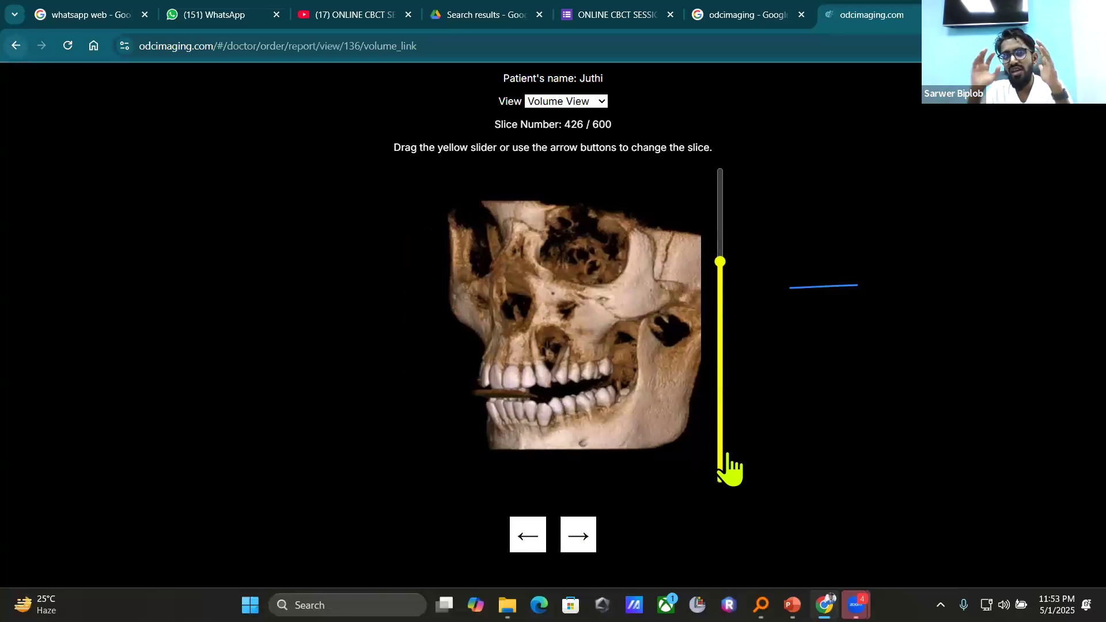
pyautogui.hotkey('alt', 'Left')
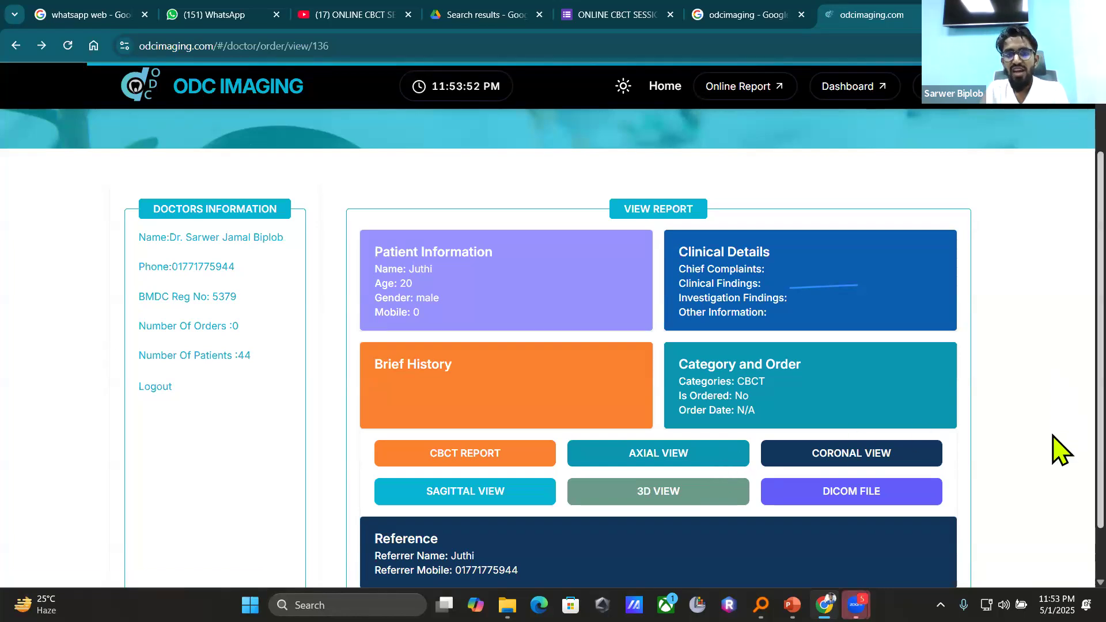
# Step: Scroll down the patient's View Report page
pyautogui.scroll(-1, 1061, 451)
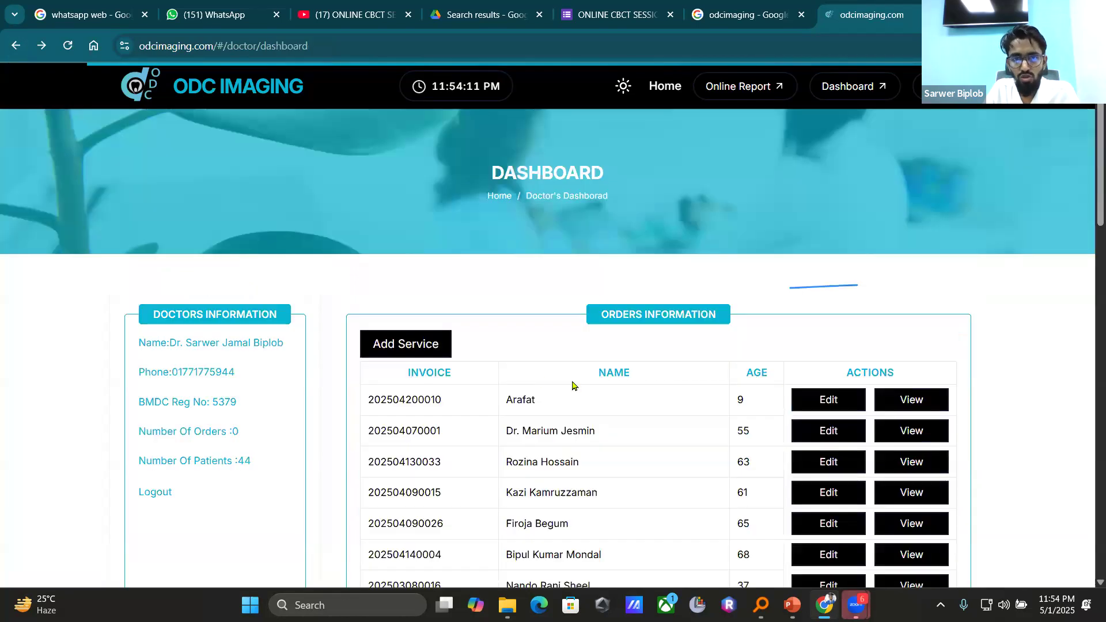
# Step: Browse the dashboard orders table, then return forward to the 64-year-old patient's report page
pyautogui.scroll(-2, 624, 449)
pyautogui.scroll(-10, 570, 458)
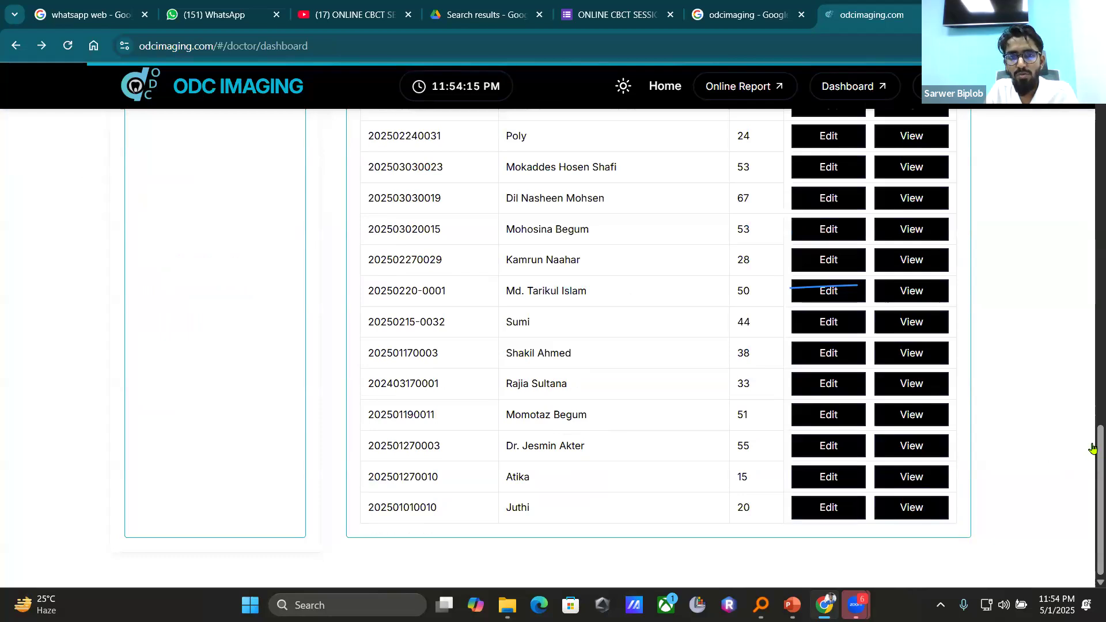
pyautogui.moveTo(1093, 448); pyautogui.dragTo(1093, 300)
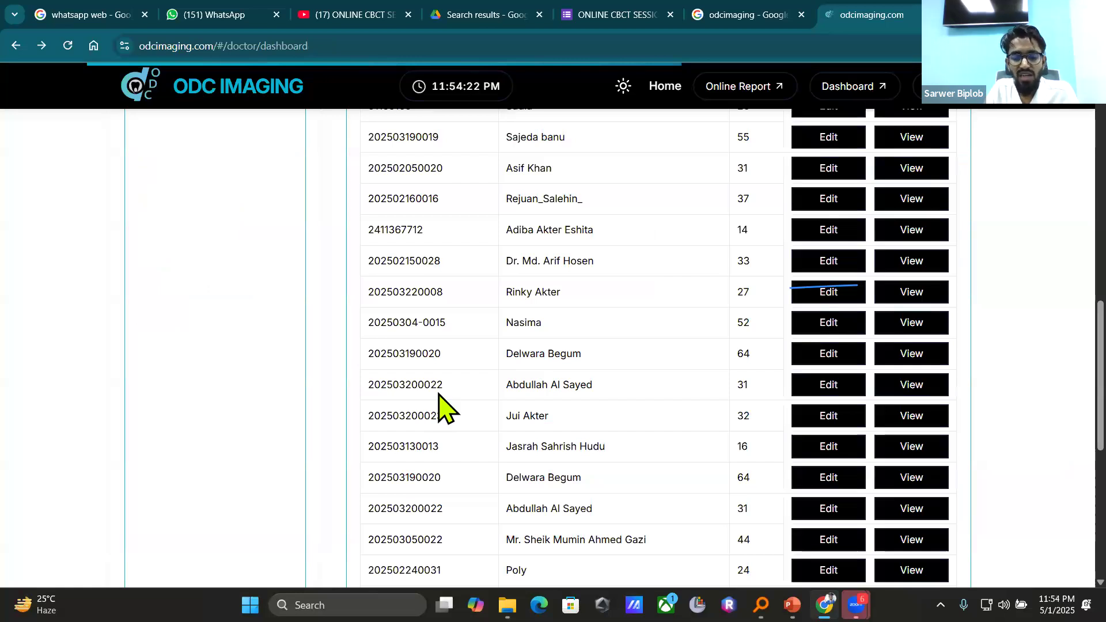
pyautogui.hotkey('alt', 'Right')
pyautogui.click(483, 394)
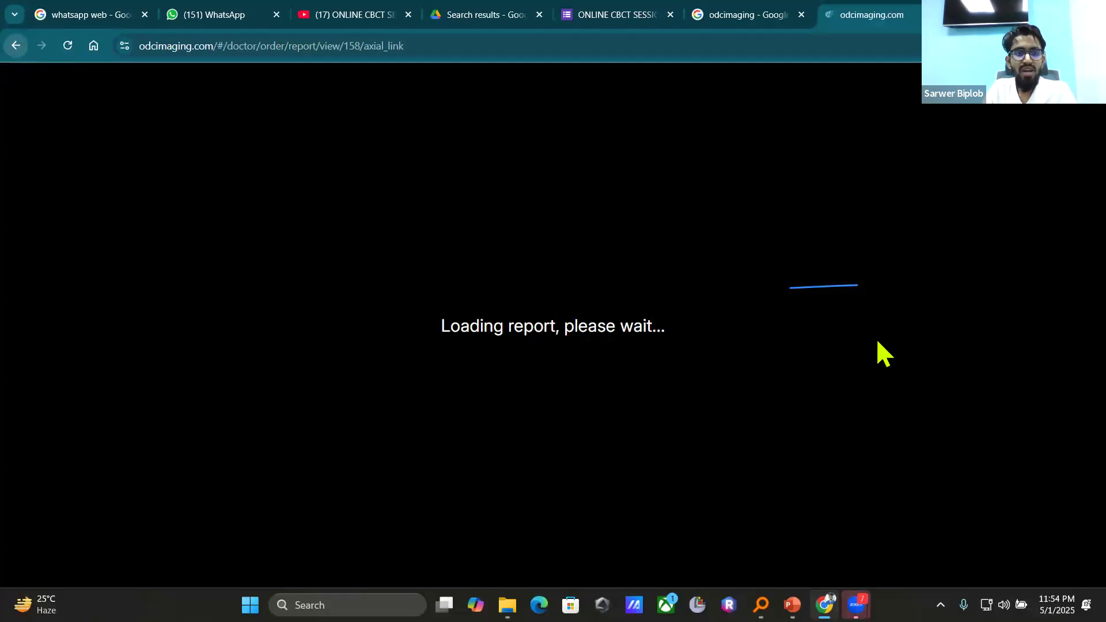
pyautogui.hotkey('alt', 'Left')
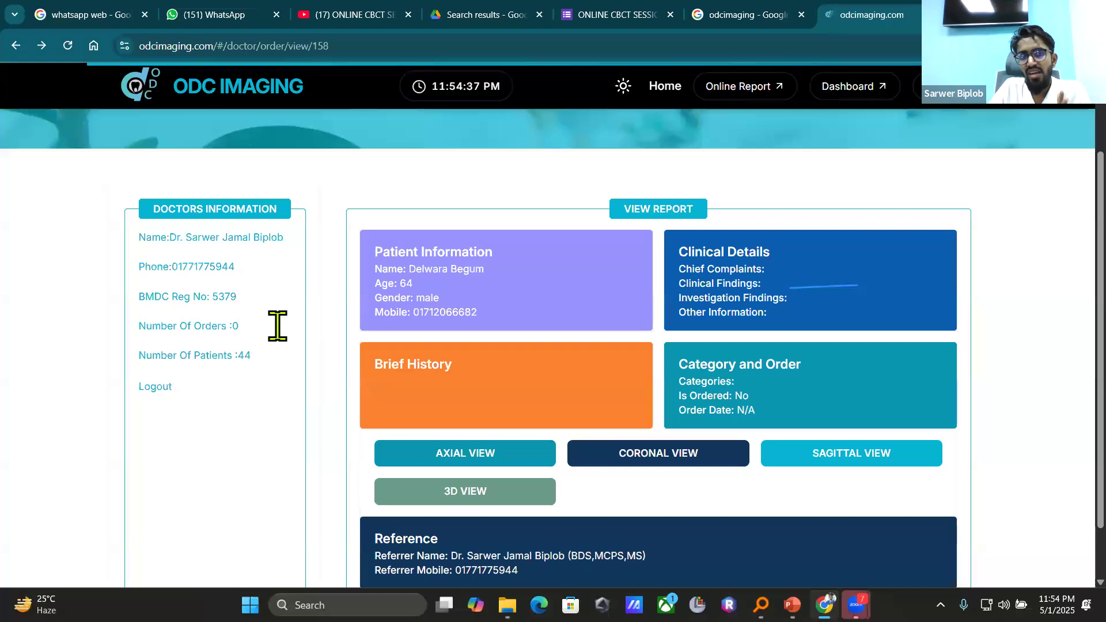
pyautogui.scroll(-2, 254, 300)
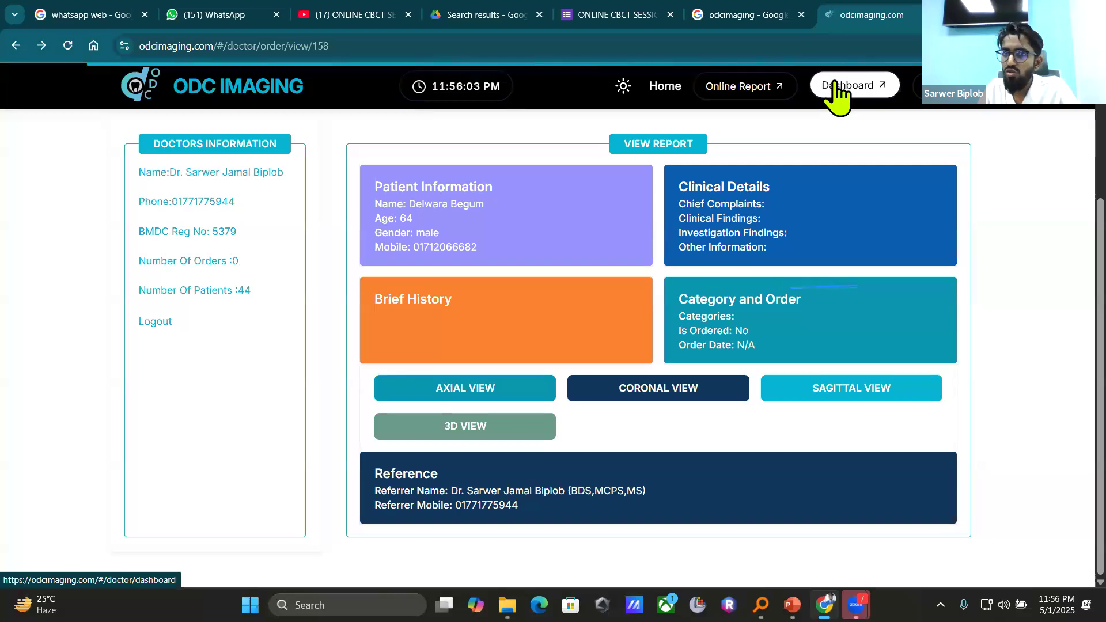
# Step: Log out of the doctor account, go to the Online Report page, and select the mobile-number field
pyautogui.click(936, 87)
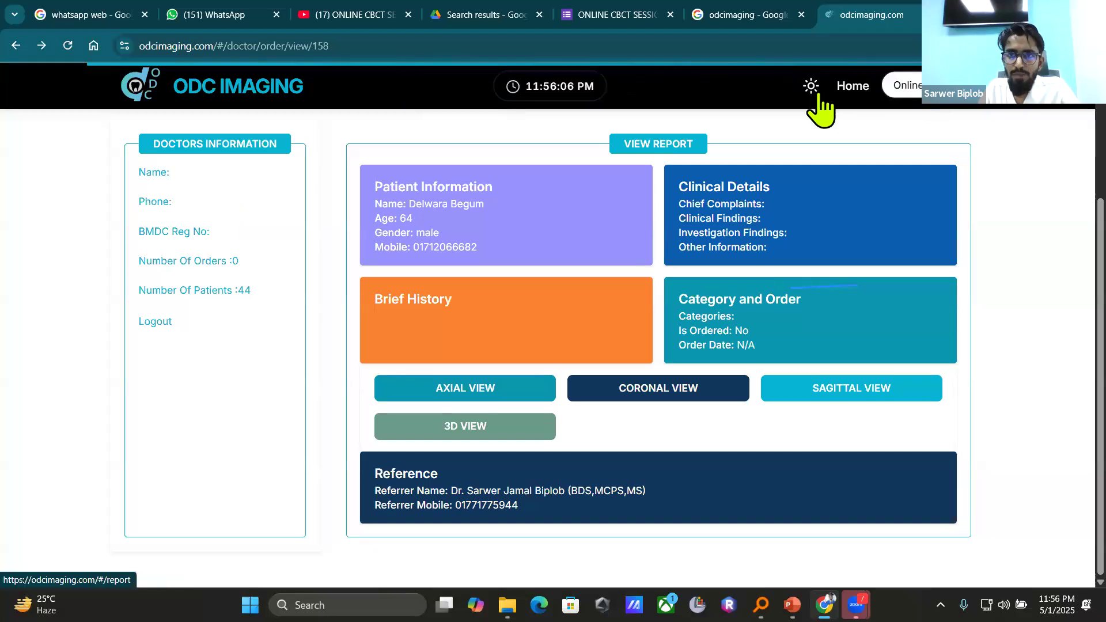
pyautogui.click(935, 91)
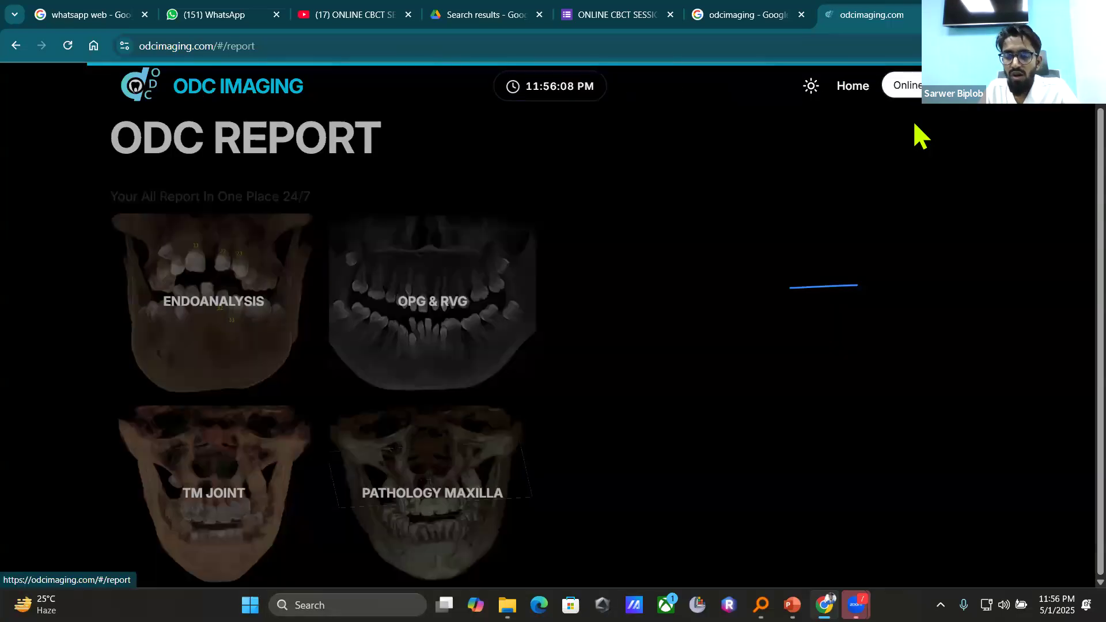
pyautogui.click(737, 485)
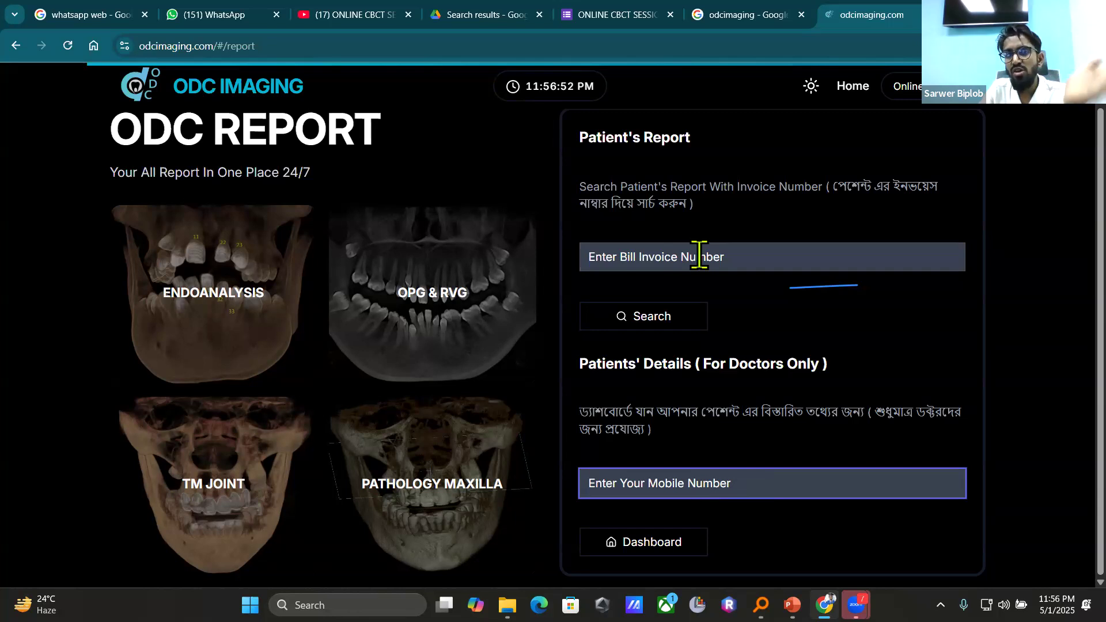
pyautogui.click(692, 257)
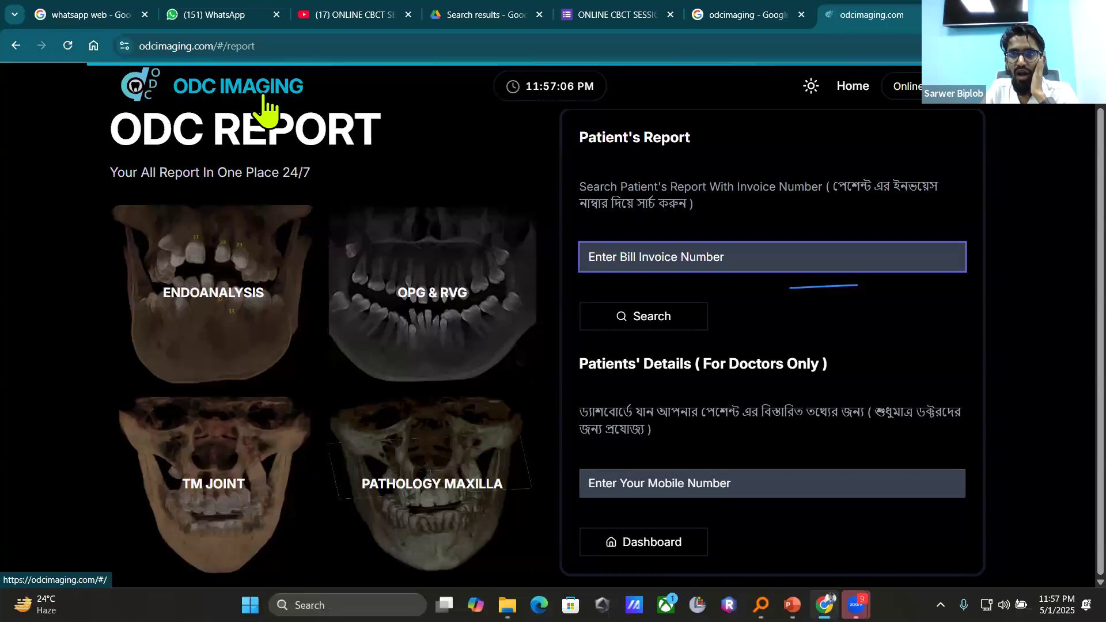
# Step: View the home page's demo video and testimonials, then head to the ODC Report search page
pyautogui.click(256, 96)
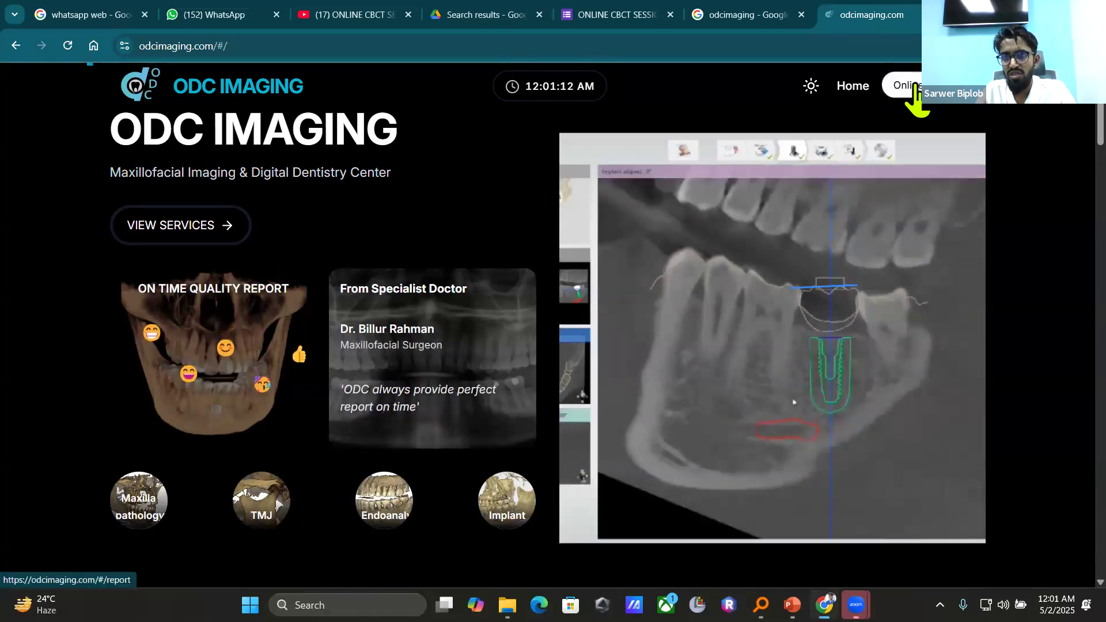
pyautogui.click(915, 86)
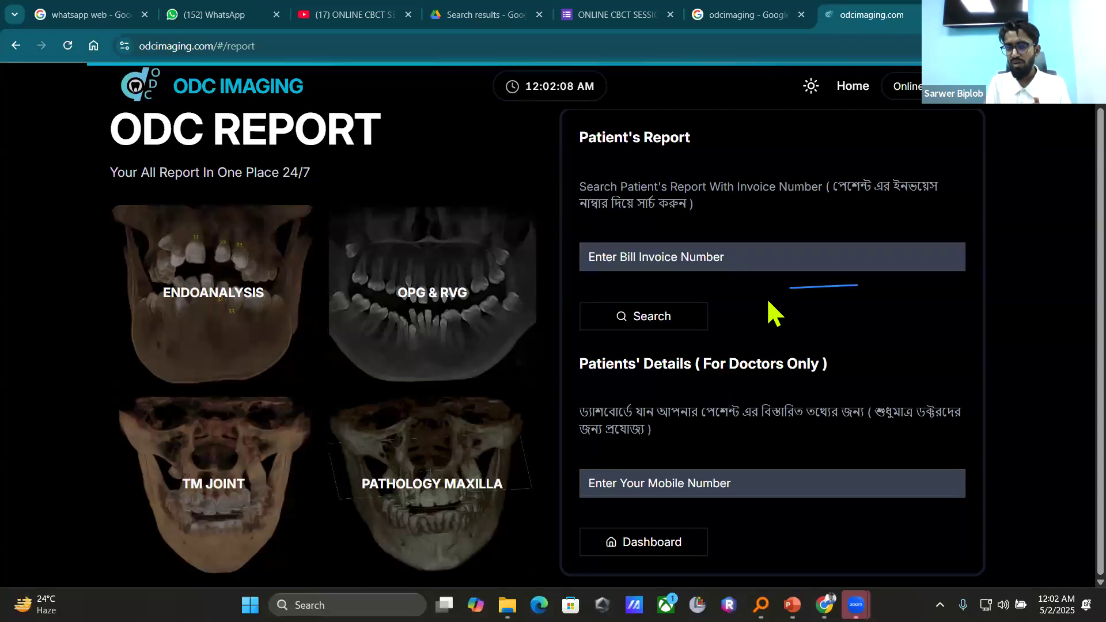
# Step: Return to the home page via the ODC IMAGING logo
pyautogui.click(260, 93)
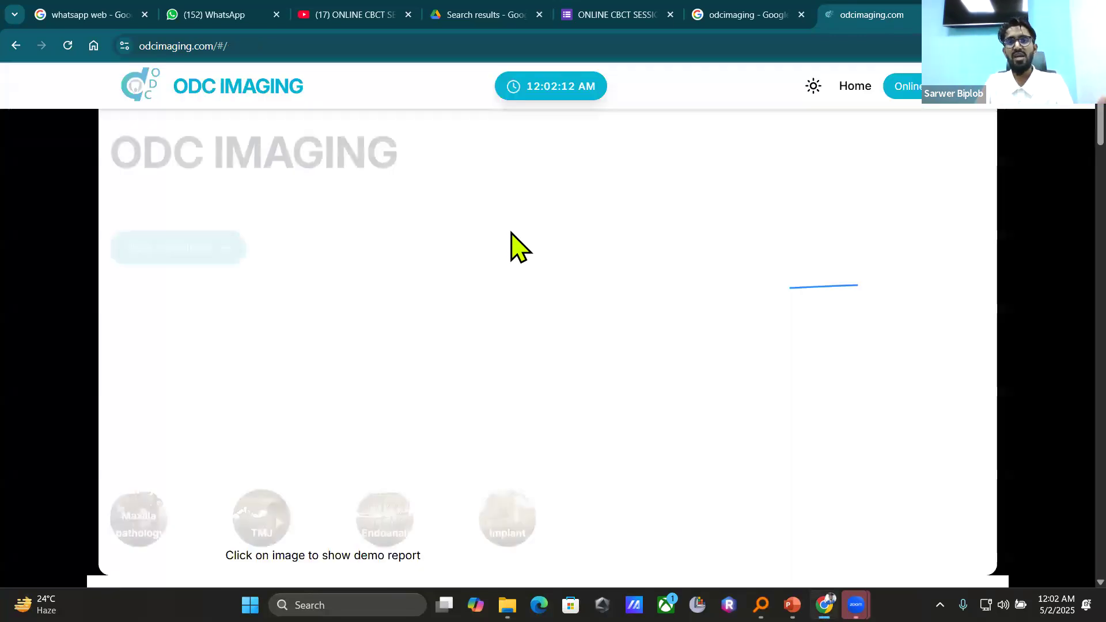